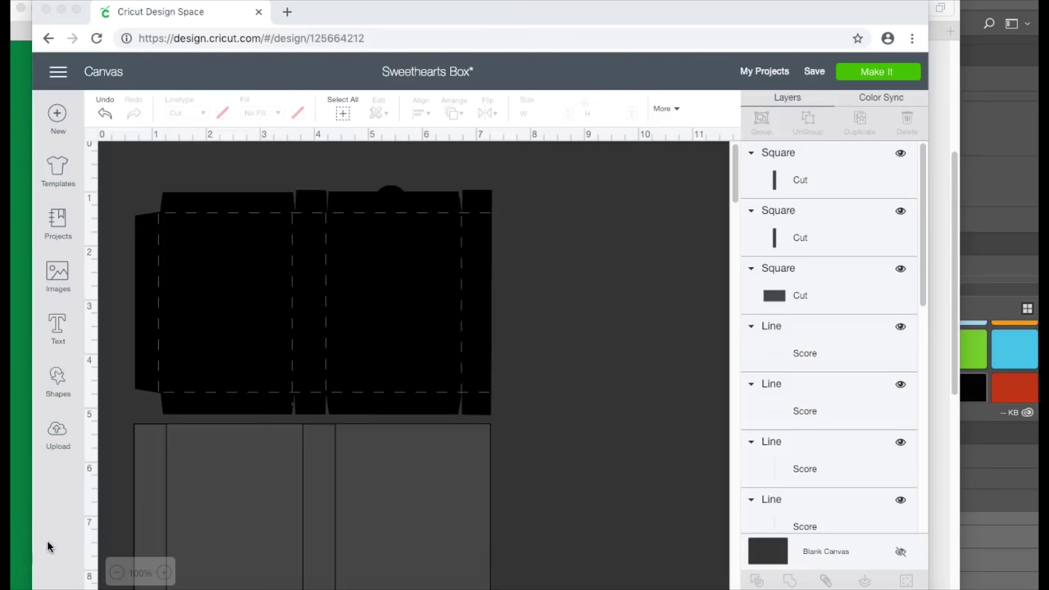
# Put both middle vertical score lines on the folds, sized about 3.455 and 3.5 inches long.
pyautogui.click(295, 238)
pyautogui.click(295, 237)
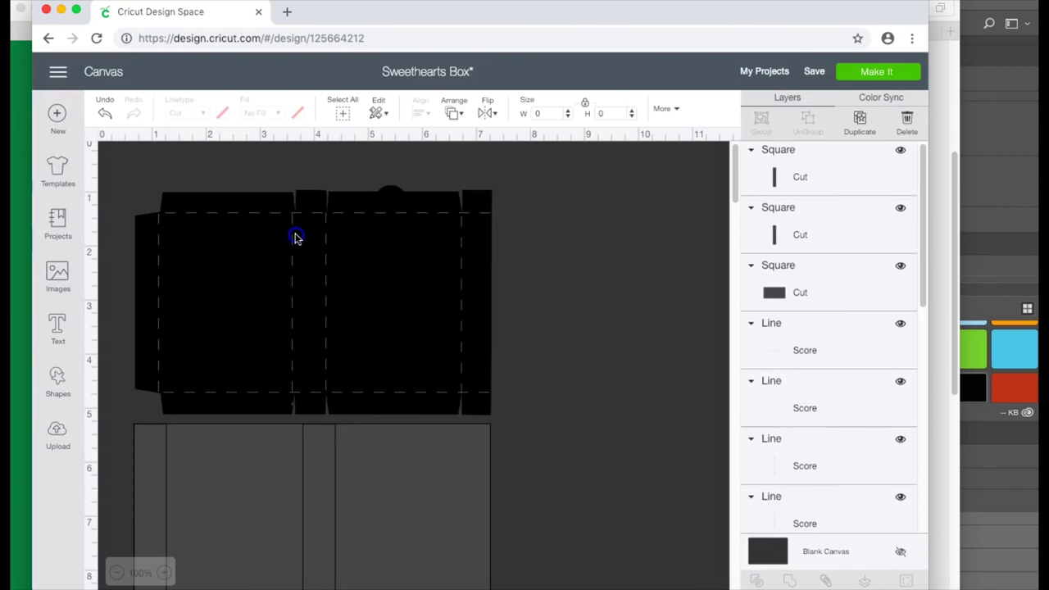
pyautogui.moveTo(298, 231); pyautogui.dragTo(298, 229)
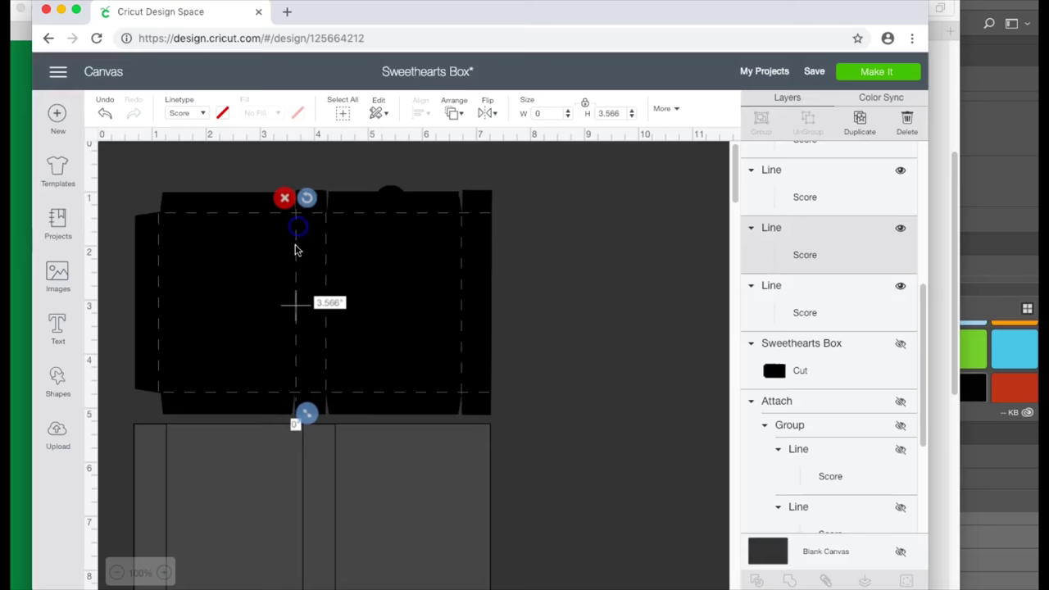
pyautogui.moveTo(302, 414); pyautogui.dragTo(299, 409)
pyautogui.moveTo(293, 363); pyautogui.dragTo(294, 366)
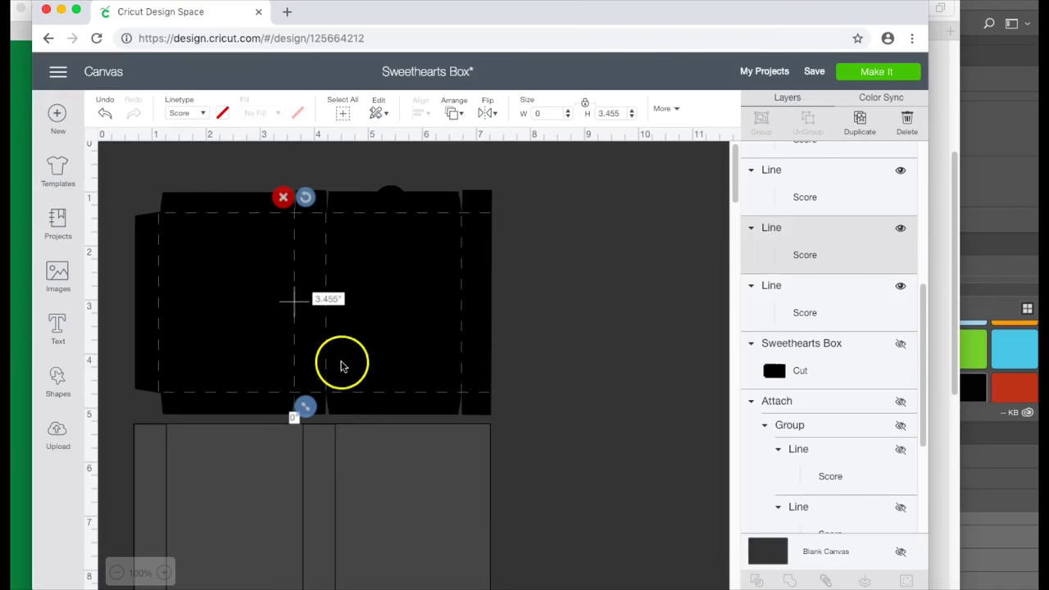
pyautogui.click(327, 244)
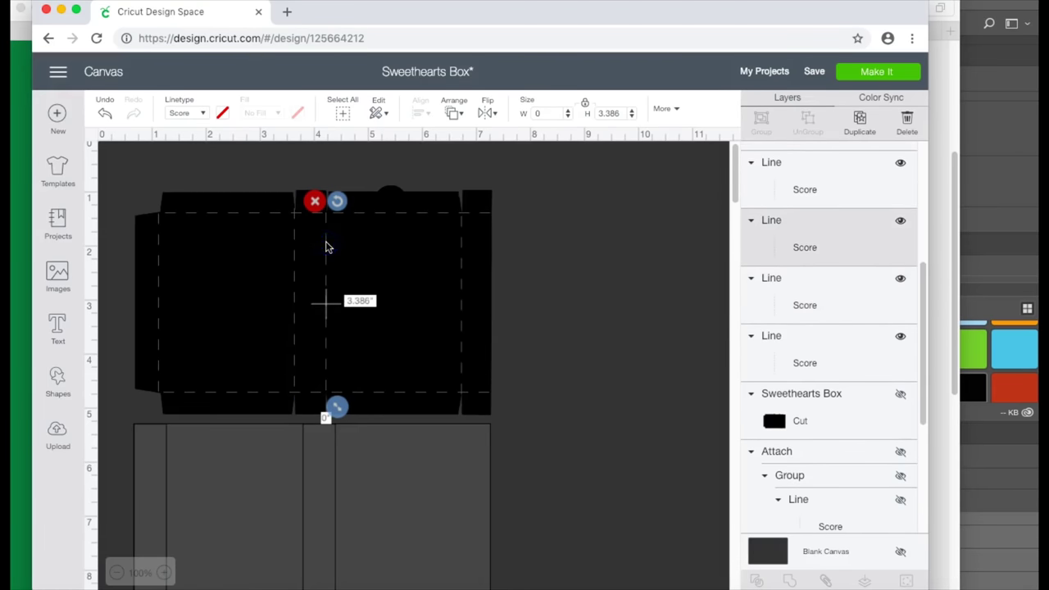
pyautogui.moveTo(327, 246); pyautogui.dragTo(328, 244)
pyautogui.moveTo(339, 404); pyautogui.dragTo(326, 376)
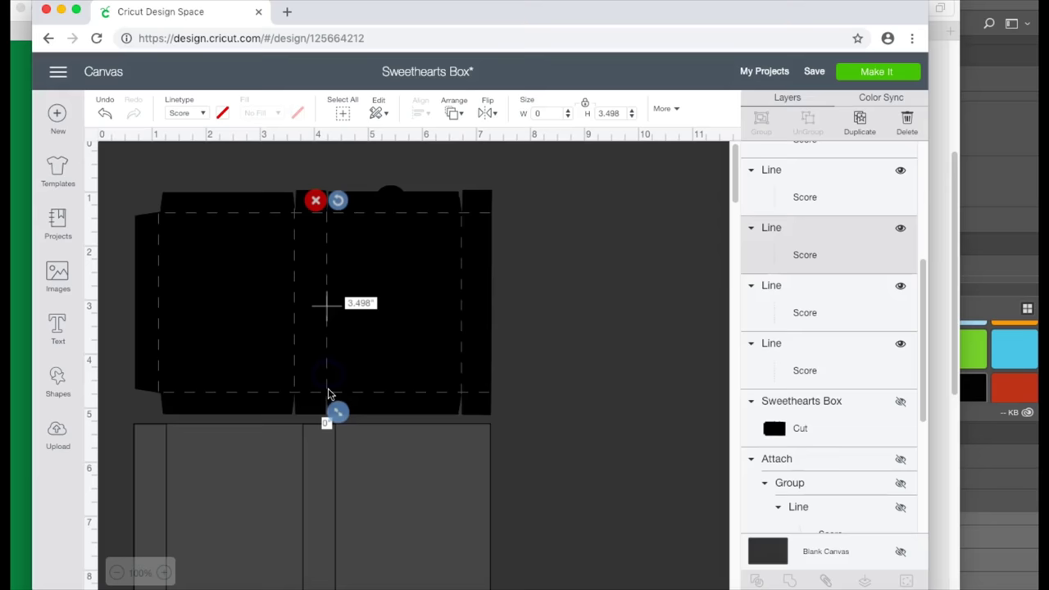
pyautogui.click(539, 332)
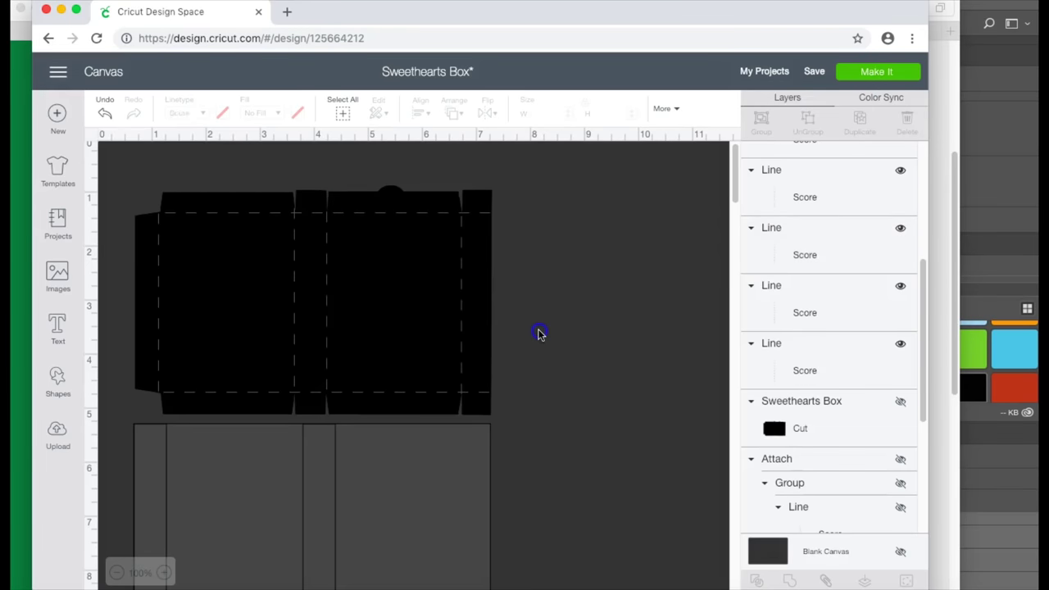
pyautogui.click(484, 393)
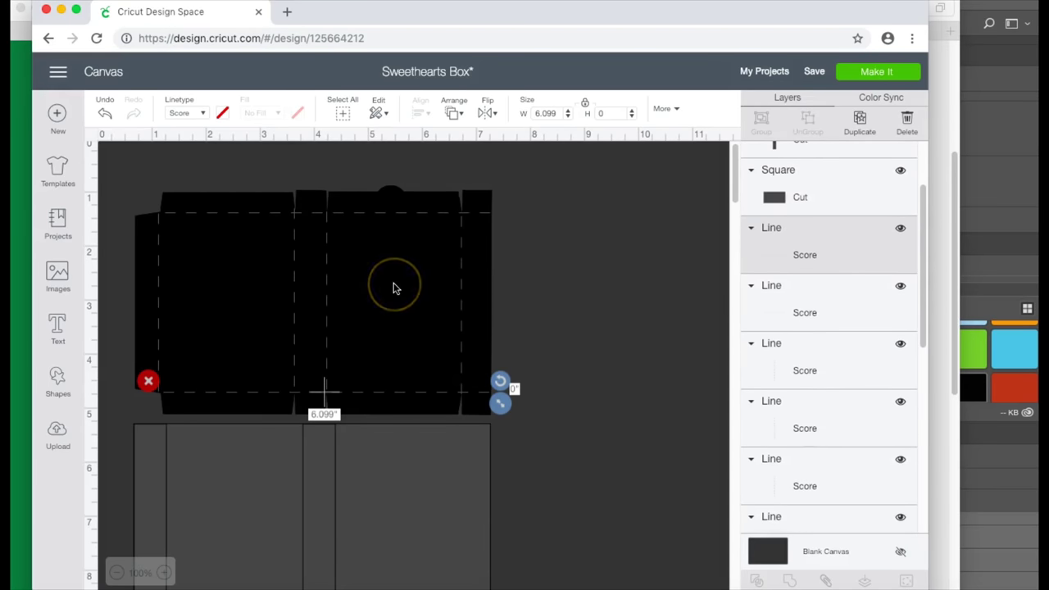
pyautogui.click(390, 485)
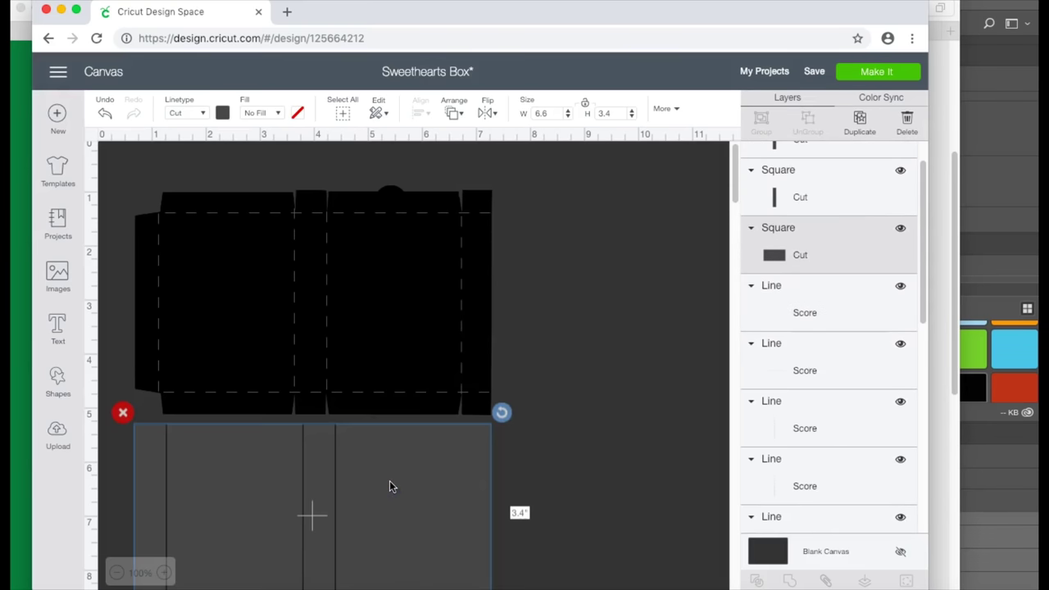
pyautogui.click(557, 374)
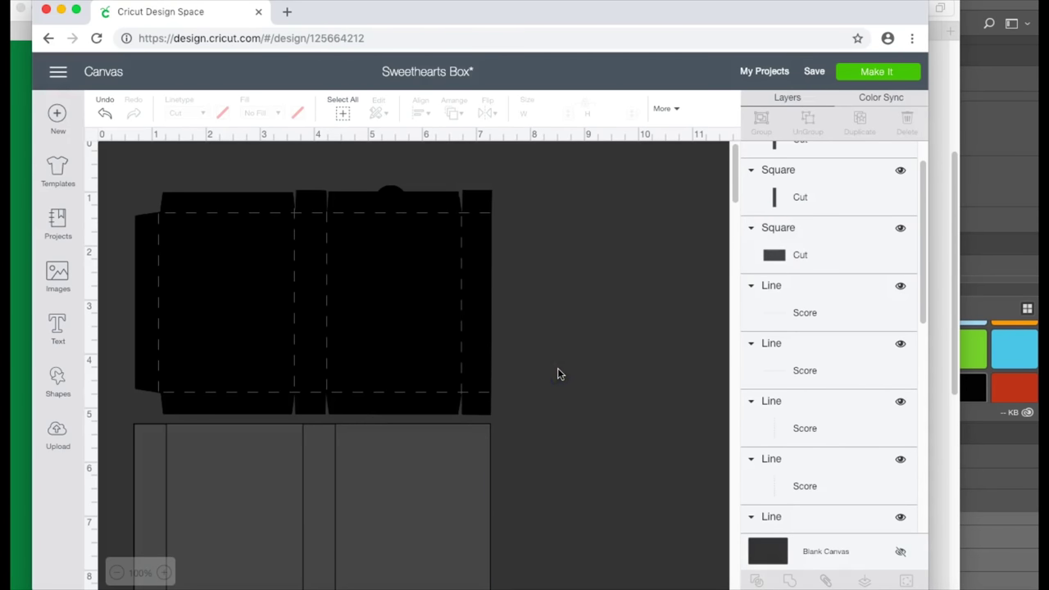
pyautogui.click(472, 318)
pyautogui.click(482, 347)
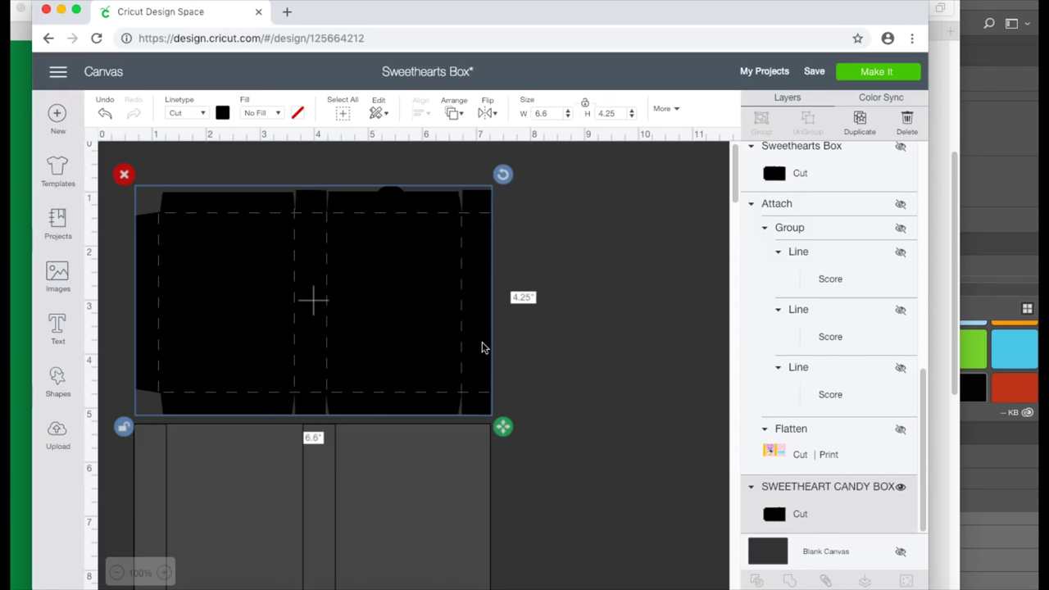
pyautogui.click(578, 392)
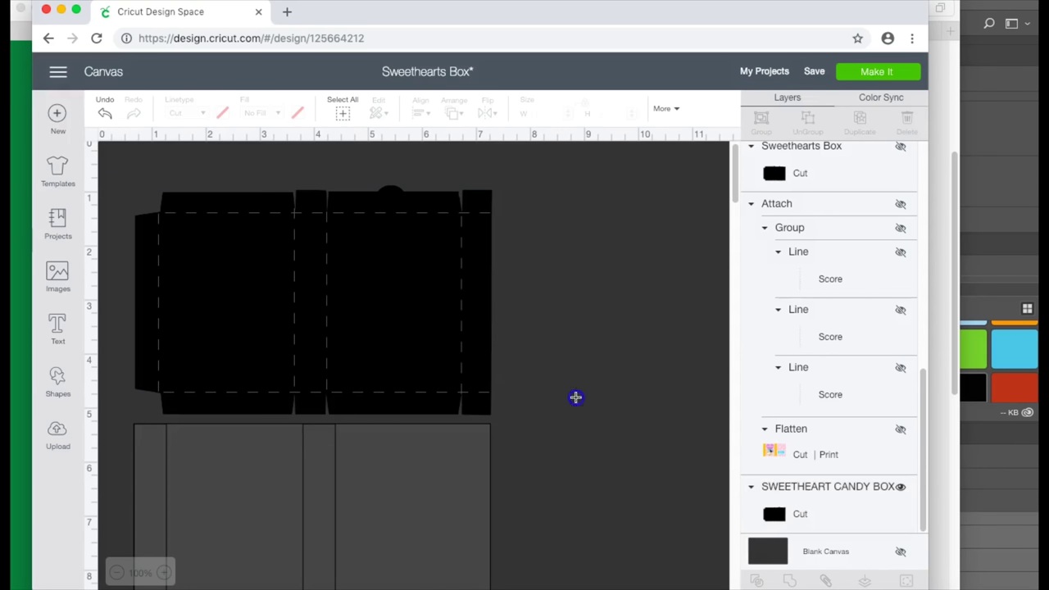
pyautogui.click(137, 331)
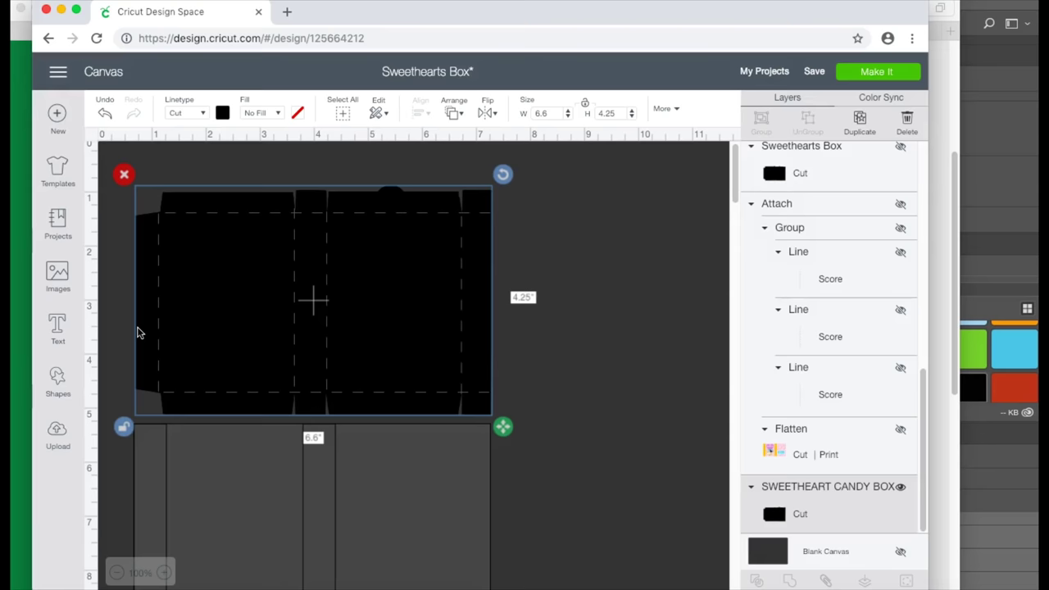
pyautogui.click(555, 351)
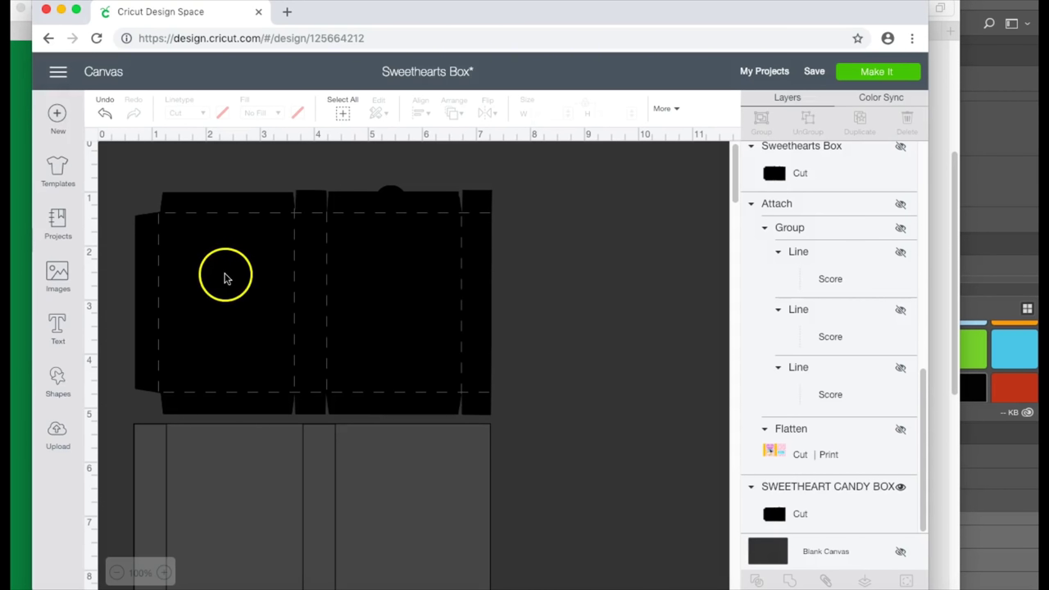
pyautogui.click(144, 283)
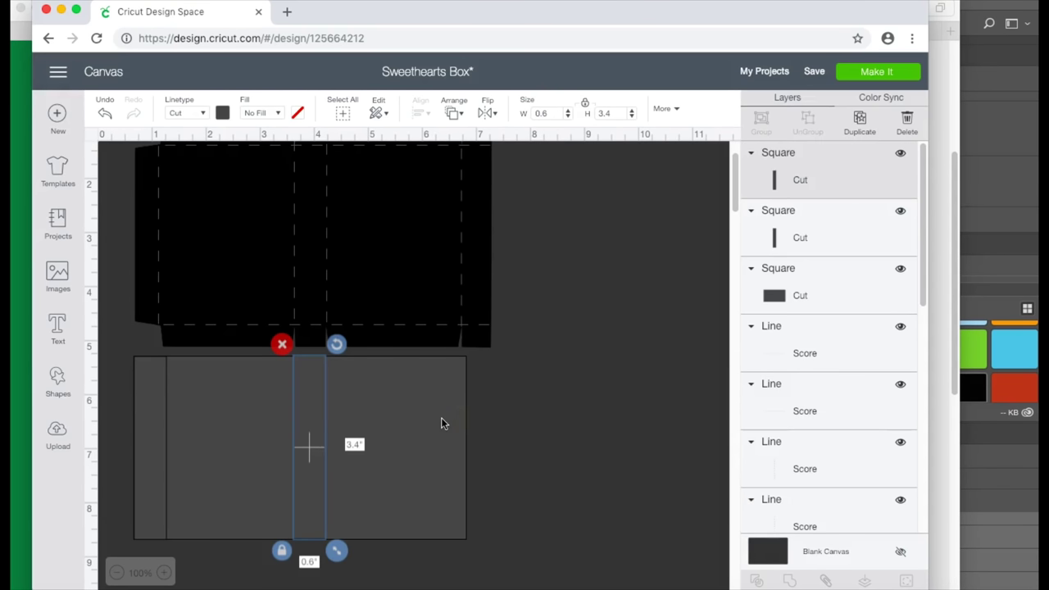
# Position the 0.6-inch grey strip inside the 6.15-inch grey panel.
pyautogui.click(441, 418)
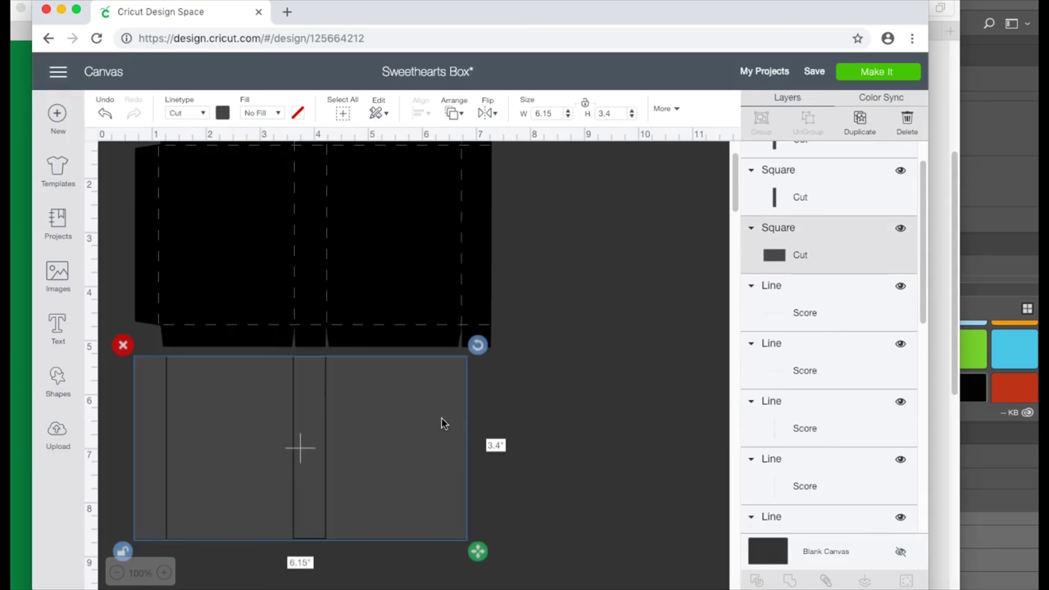
pyautogui.click(163, 401)
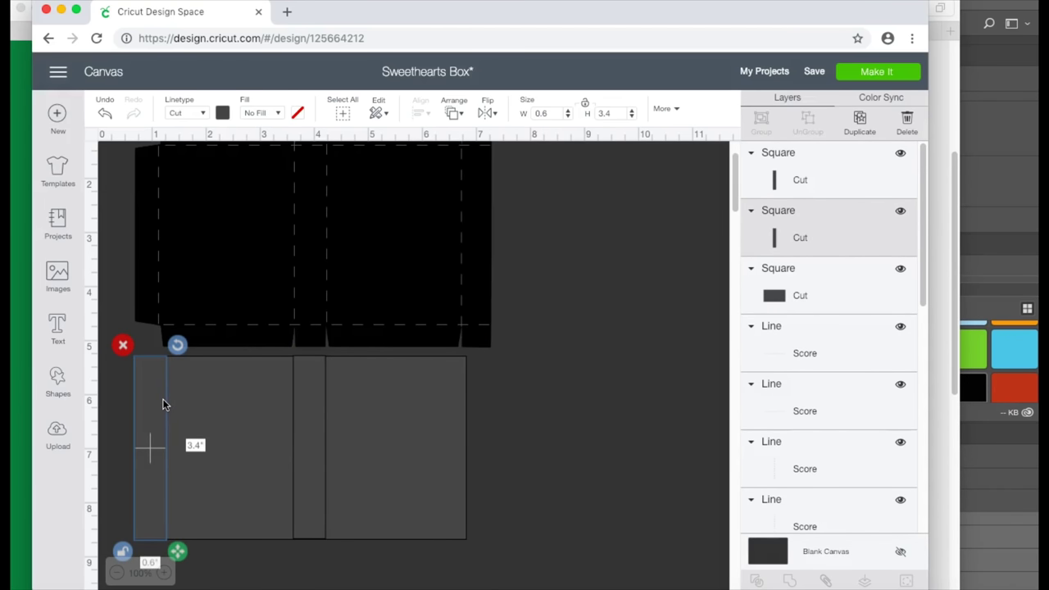
pyautogui.click(162, 377)
pyautogui.click(156, 357)
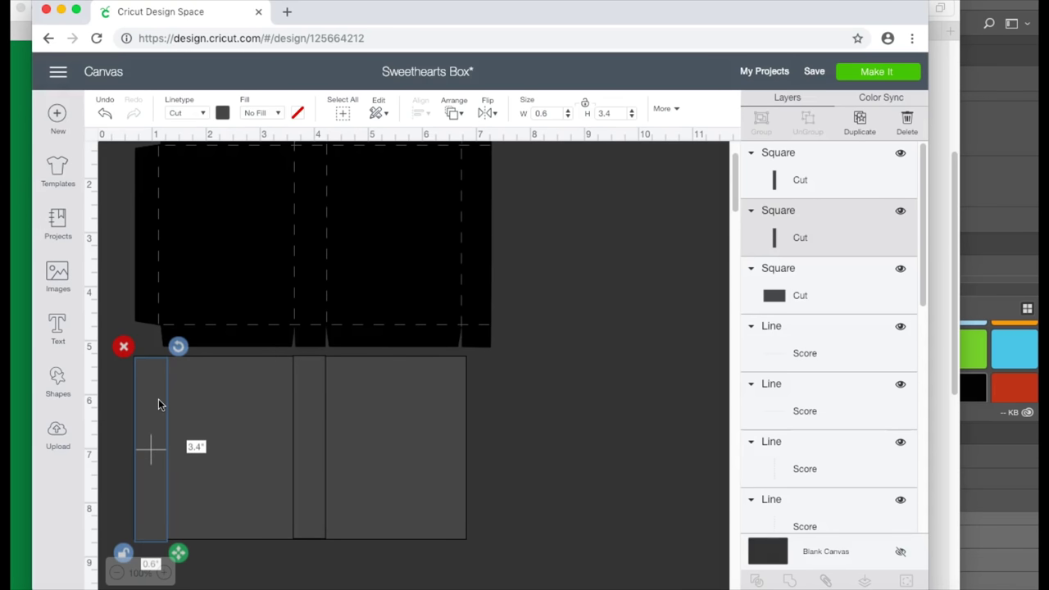
pyautogui.moveTo(158, 399); pyautogui.dragTo(151, 427)
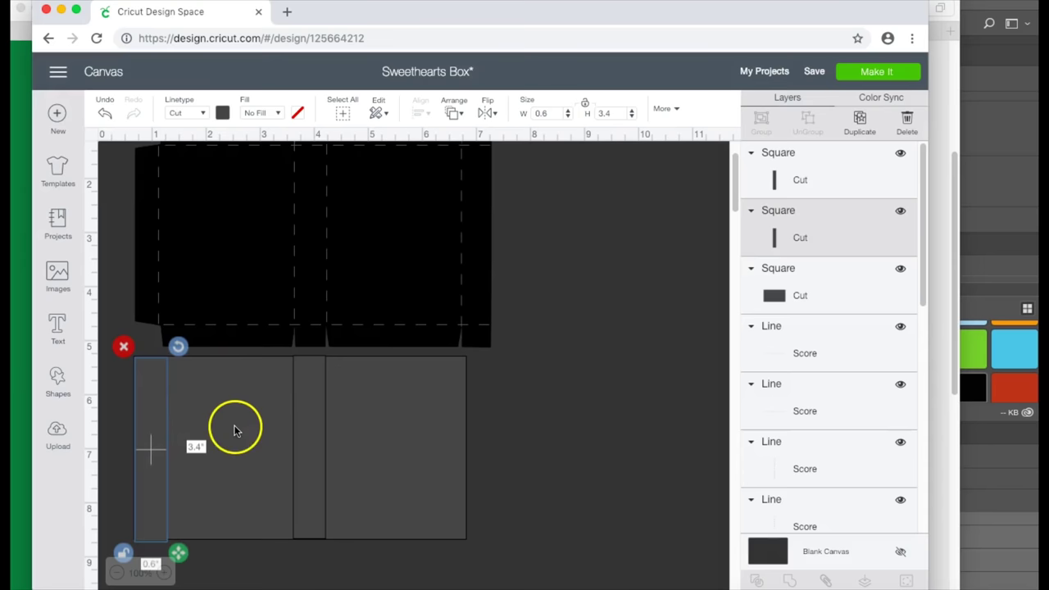
pyautogui.click(236, 396)
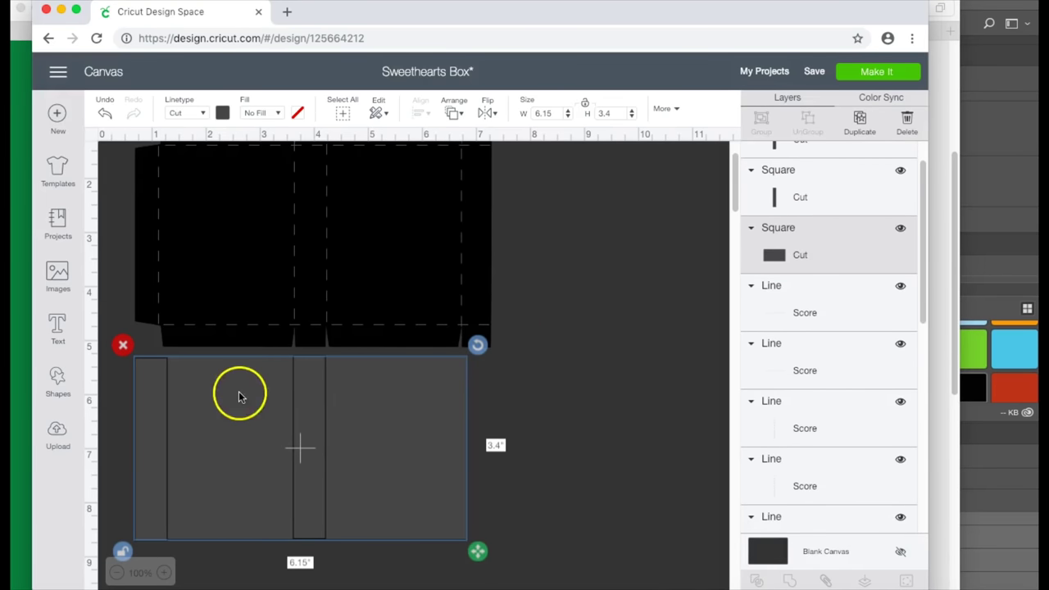
pyautogui.click(305, 452)
pyautogui.moveTo(307, 459); pyautogui.dragTo(305, 459)
# Center the three bottom grey panels vertically on each other.
pyautogui.moveTo(543, 483); pyautogui.dragTo(124, 436)
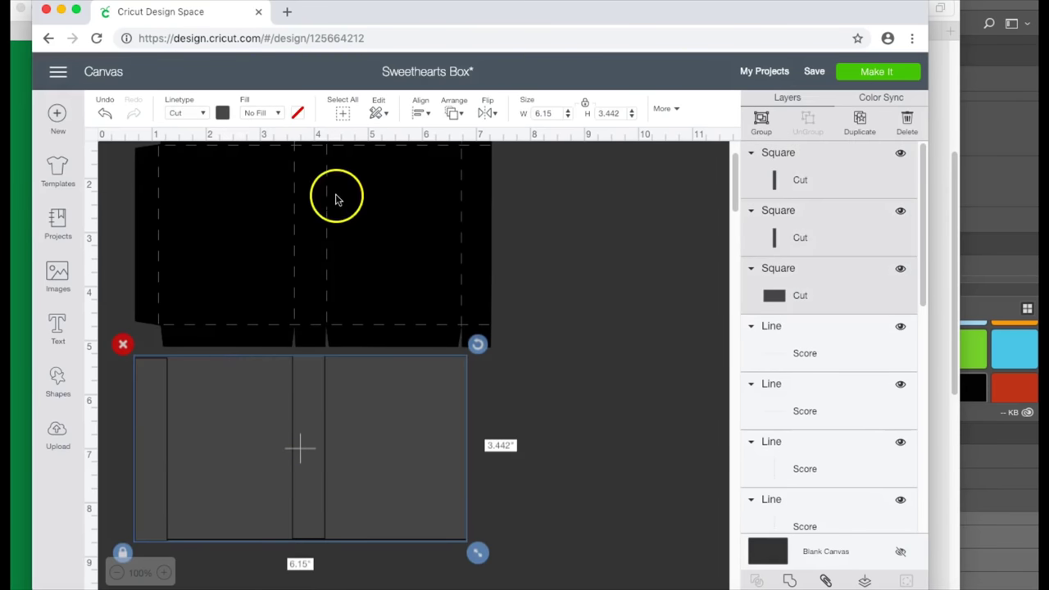
pyautogui.click(422, 109)
pyautogui.click(450, 245)
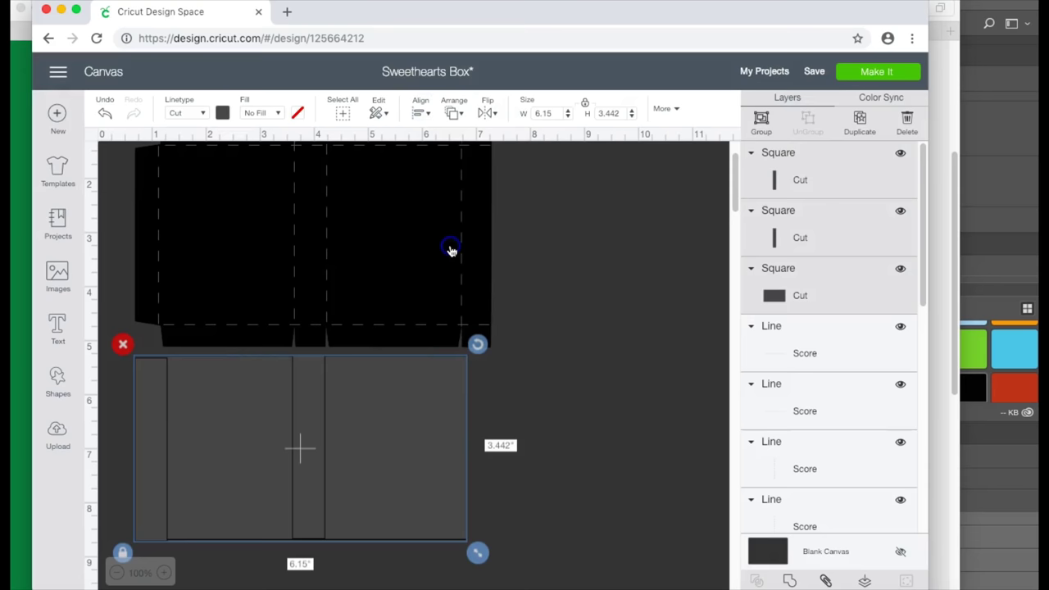
pyautogui.click(508, 436)
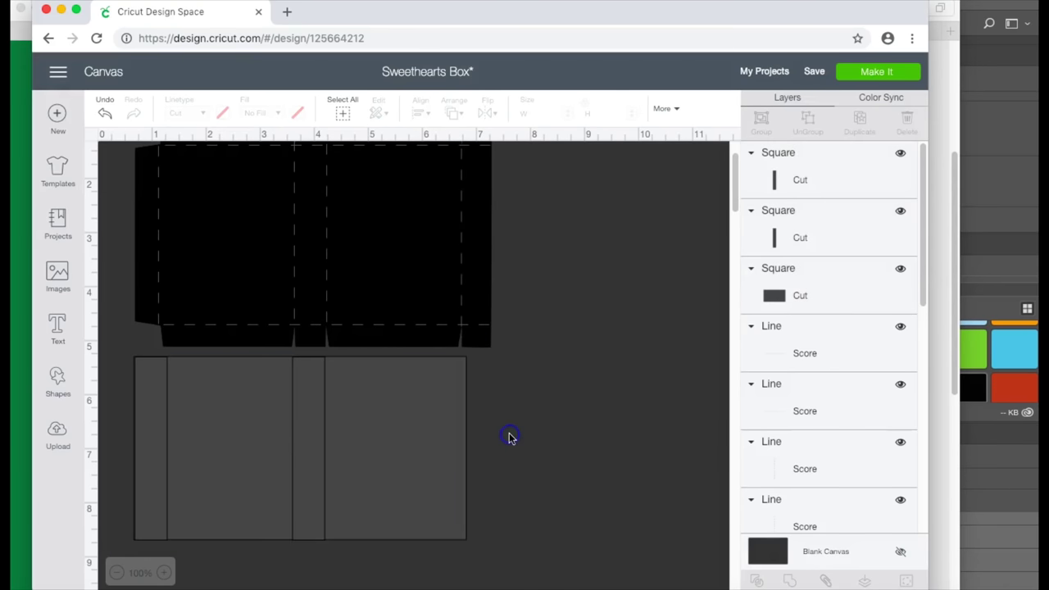
# Add a score line on the lower panel's left fold and duplicate it beside the middle panel.
pyautogui.click(426, 339)
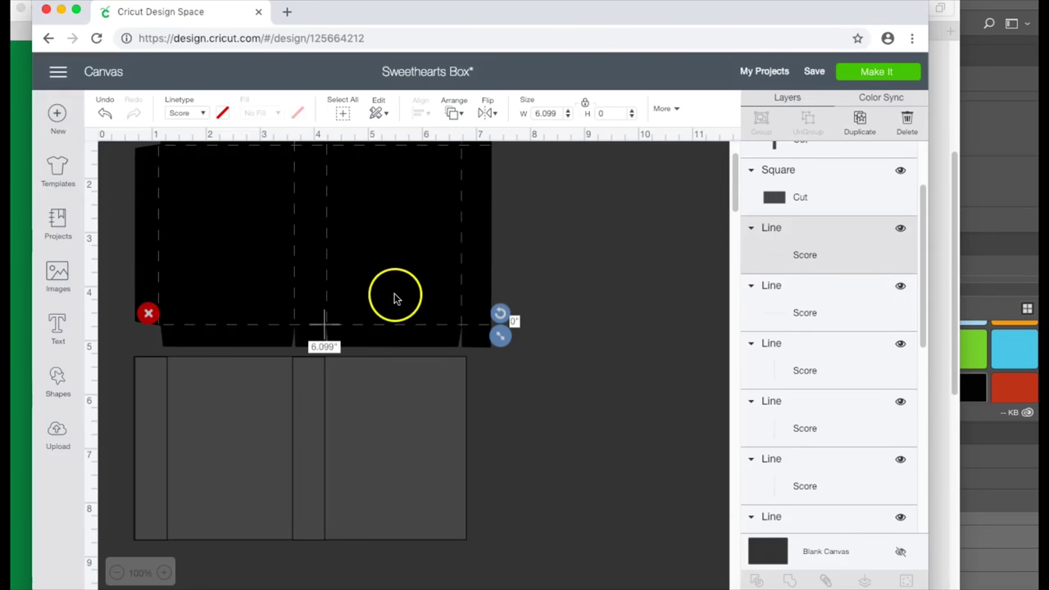
pyautogui.click(57, 383)
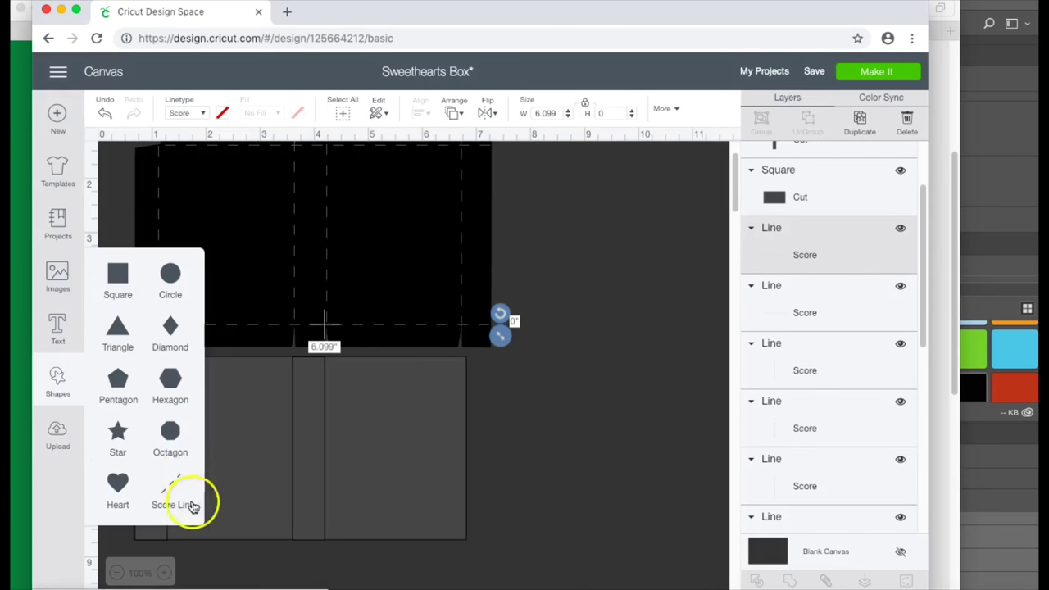
pyautogui.click(181, 482)
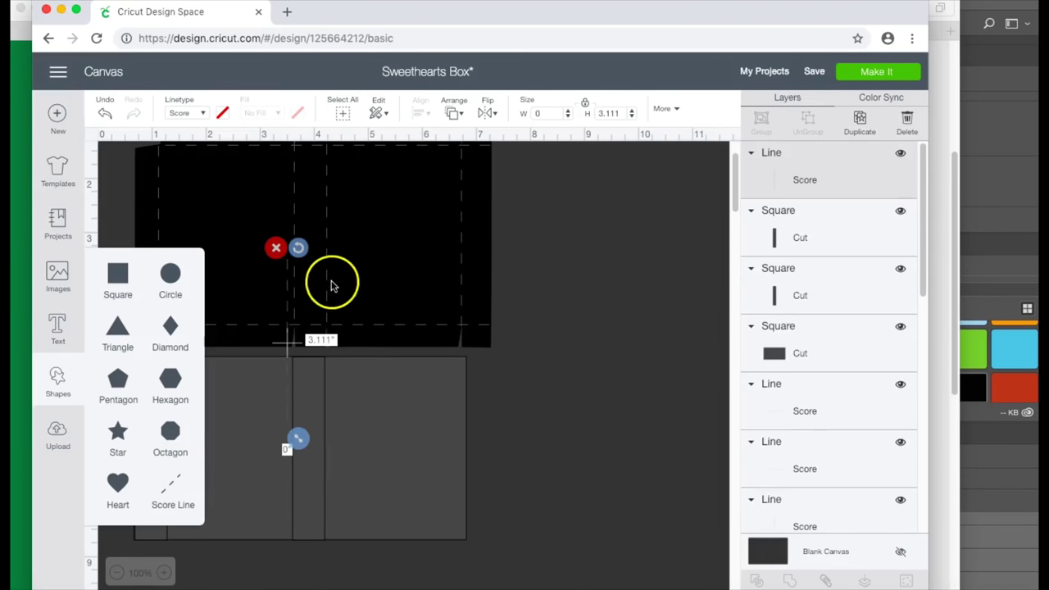
pyautogui.moveTo(303, 300); pyautogui.dragTo(178, 405)
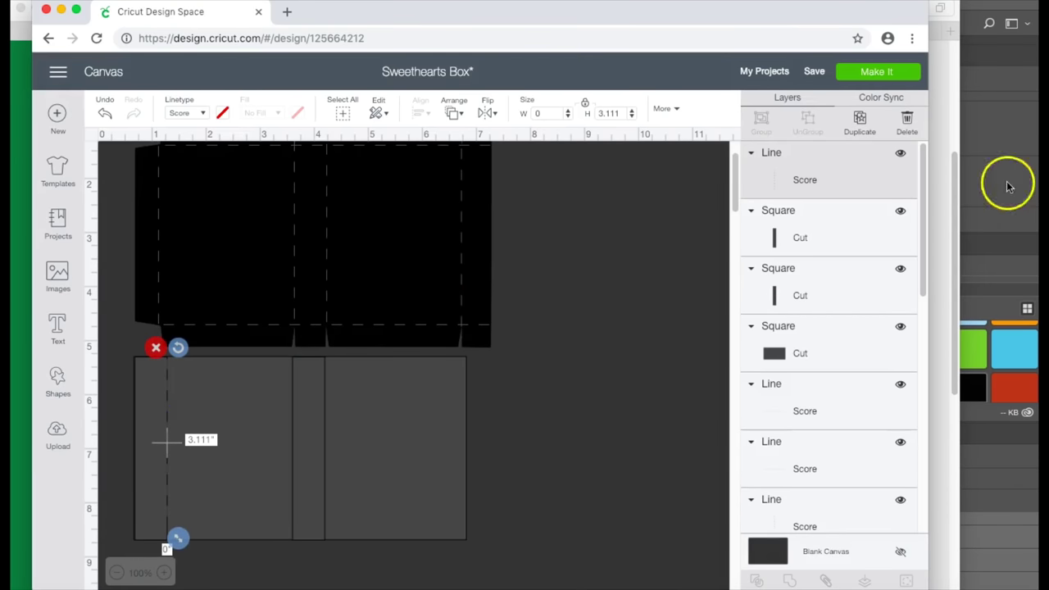
pyautogui.click(859, 122)
pyautogui.moveTo(192, 448); pyautogui.dragTo(324, 391)
pyautogui.click(860, 121)
pyautogui.press('Escape')
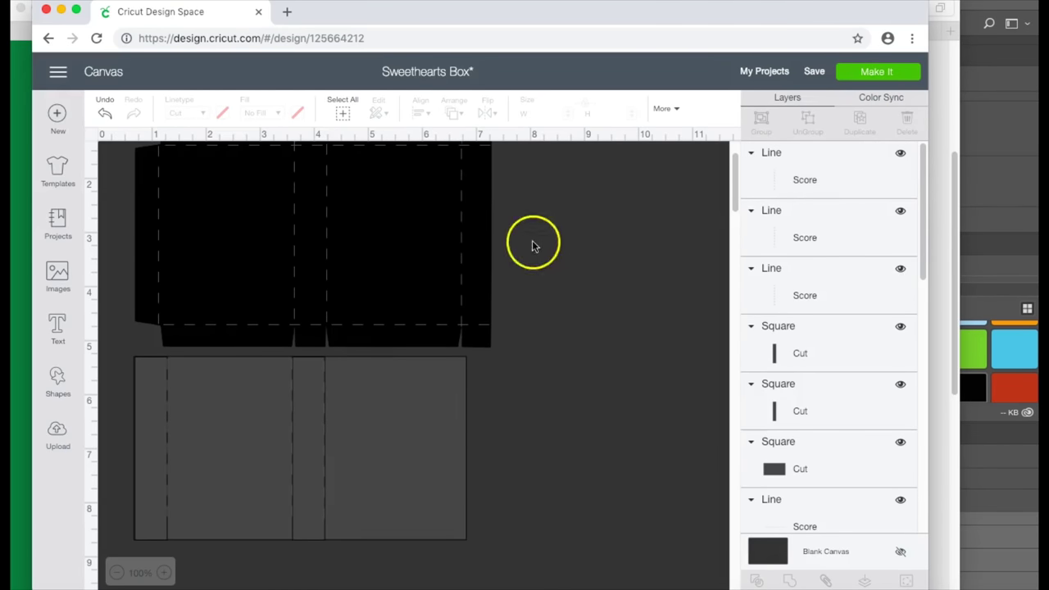
# Group the three lower-panel score lines and hide the group.
pyautogui.click(324, 455)
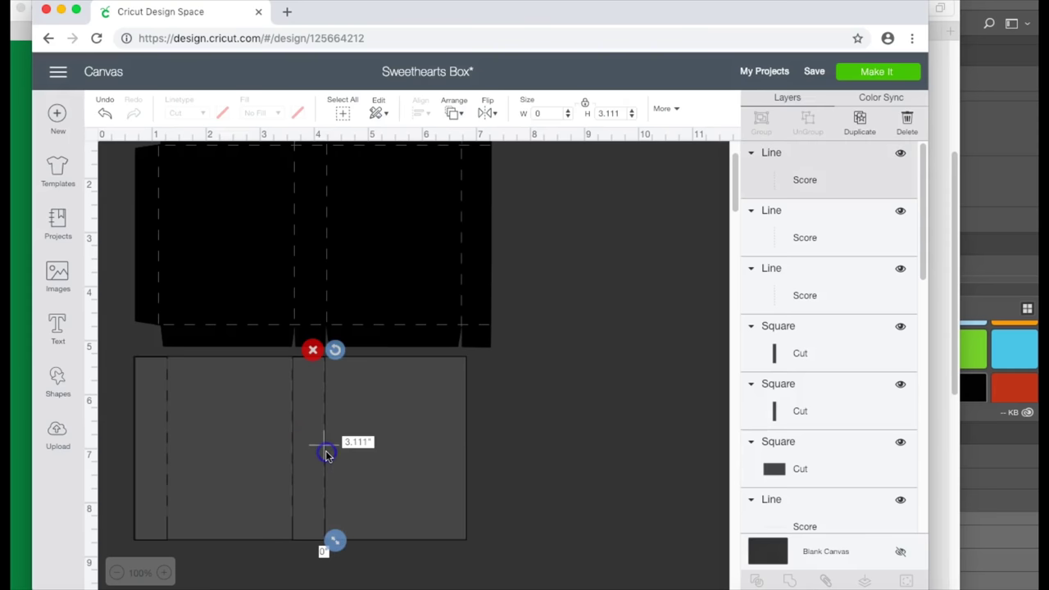
pyautogui.keyDown('shift'); pyautogui.click(293, 452); pyautogui.keyUp('shift')
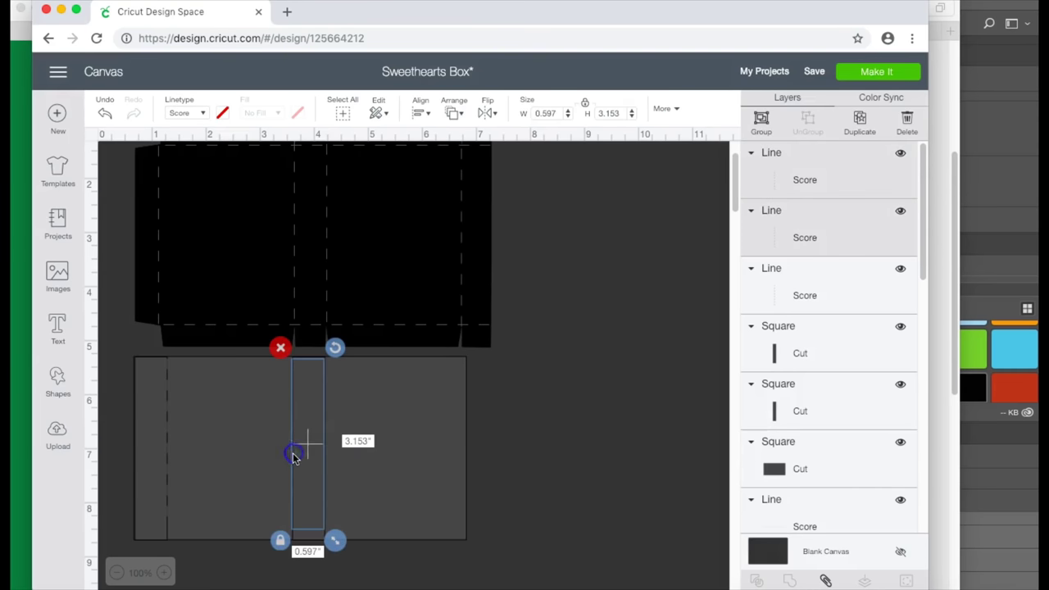
pyautogui.keyDown('shift'); pyautogui.click(168, 462); pyautogui.keyUp('shift')
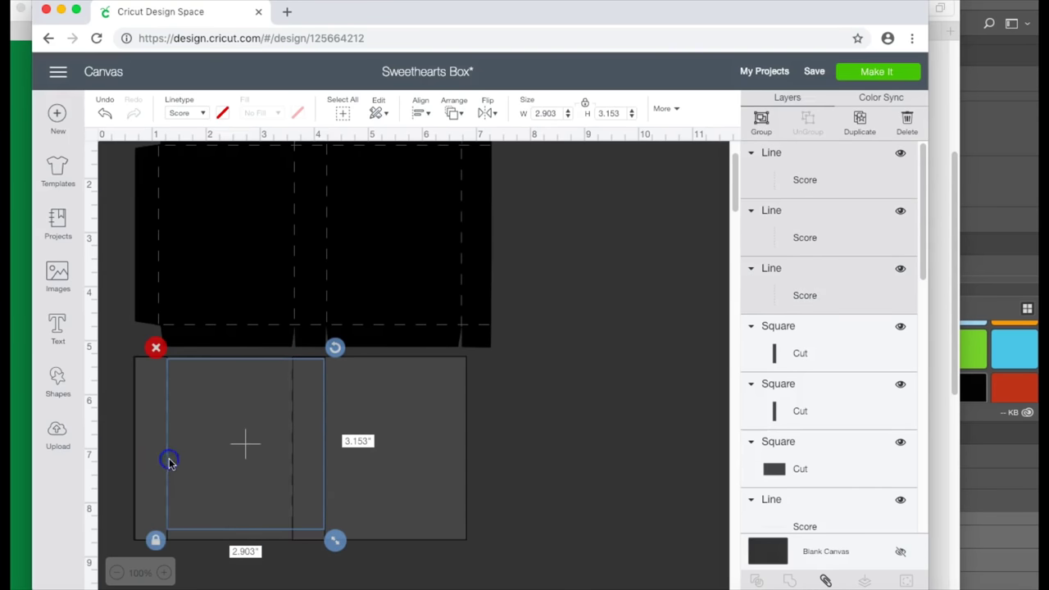
pyautogui.click(762, 127)
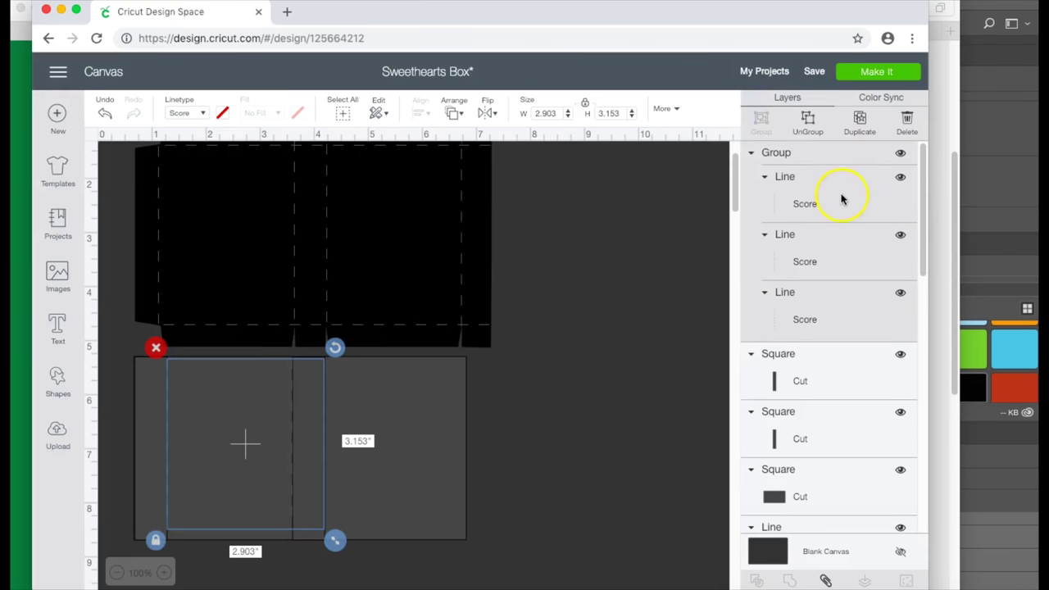
pyautogui.click(899, 156)
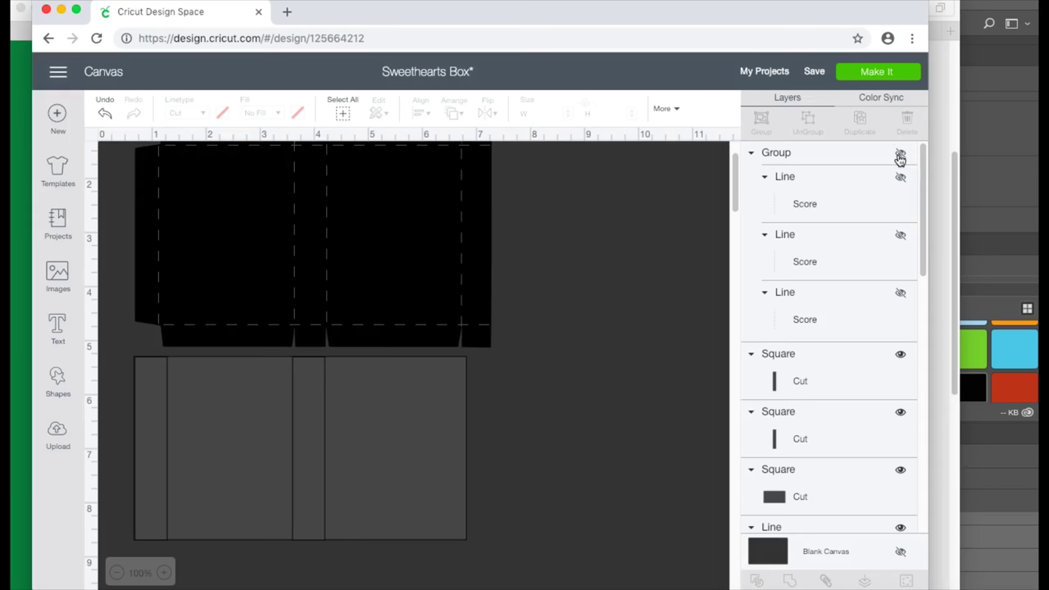
pyautogui.click(551, 359)
# Add a score line rotated 90° and stretch it along the template's horizontal fold.
pyautogui.scroll(2, 504, 303)
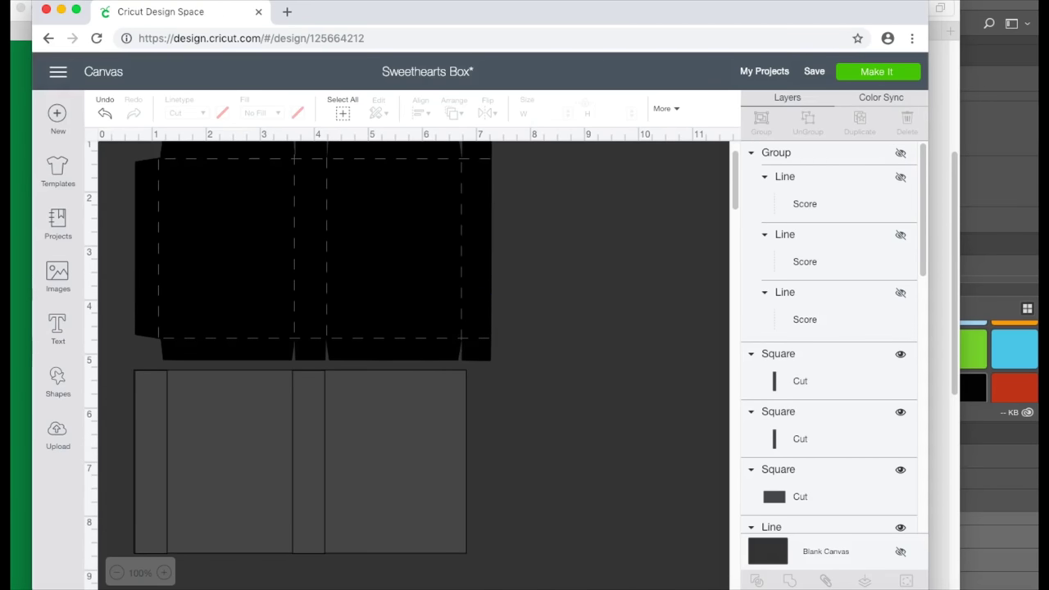
pyautogui.click(59, 384)
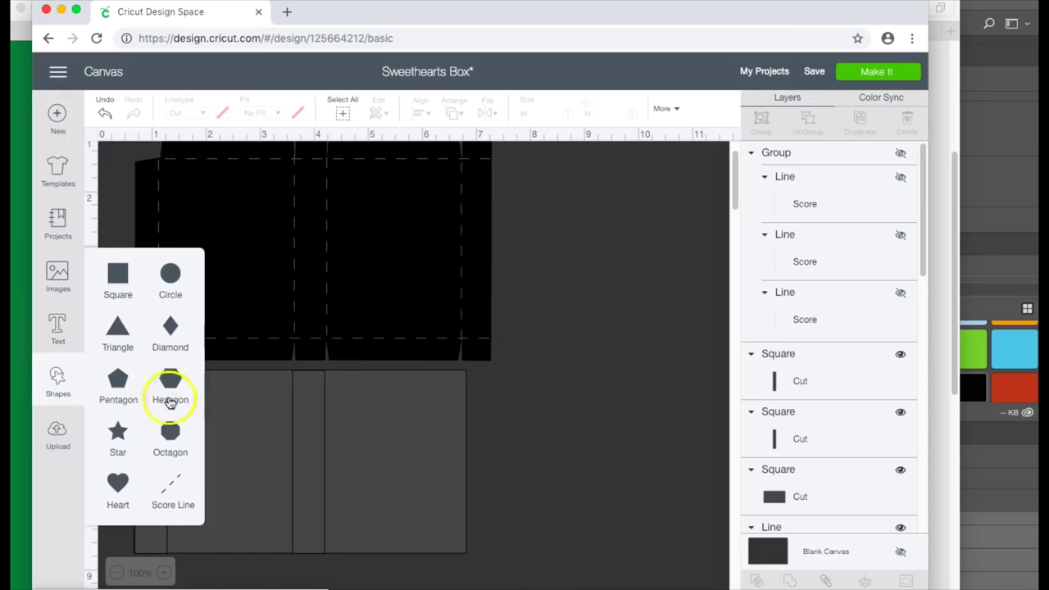
pyautogui.click(173, 486)
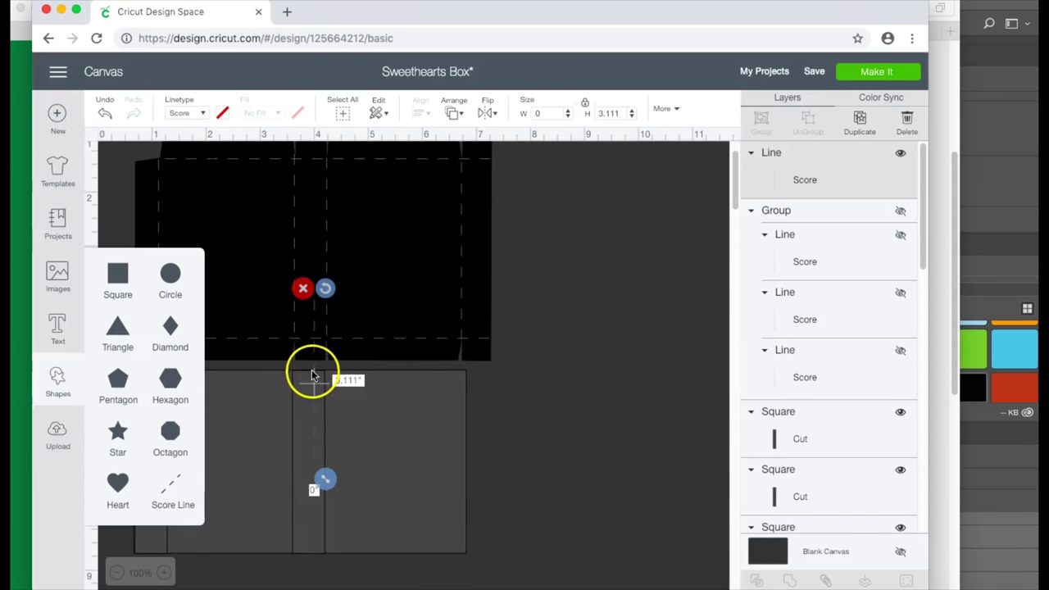
pyautogui.moveTo(311, 375); pyautogui.dragTo(283, 331)
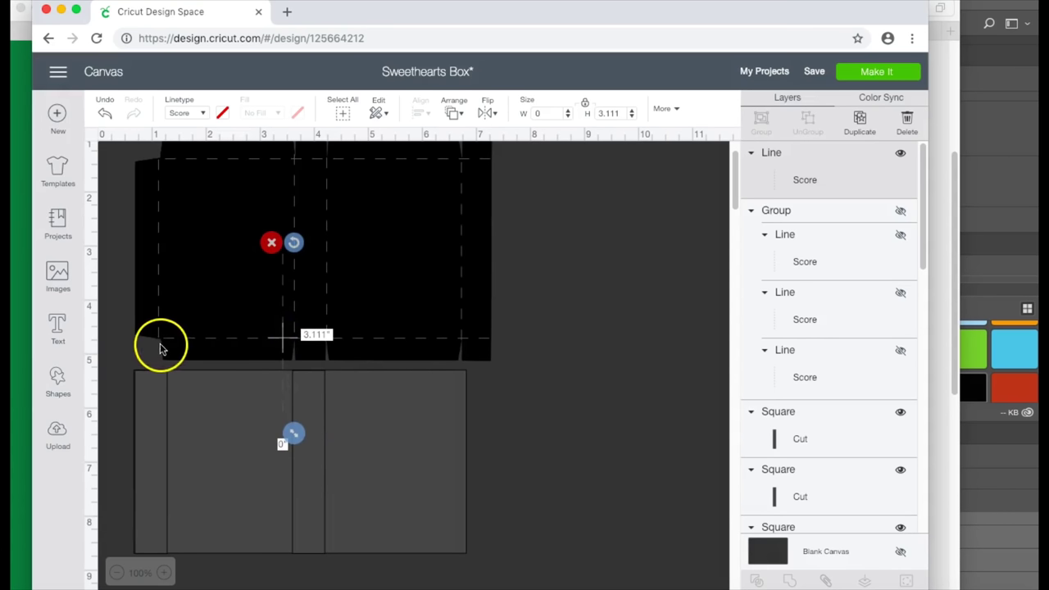
pyautogui.click(664, 110)
pyautogui.click(484, 154)
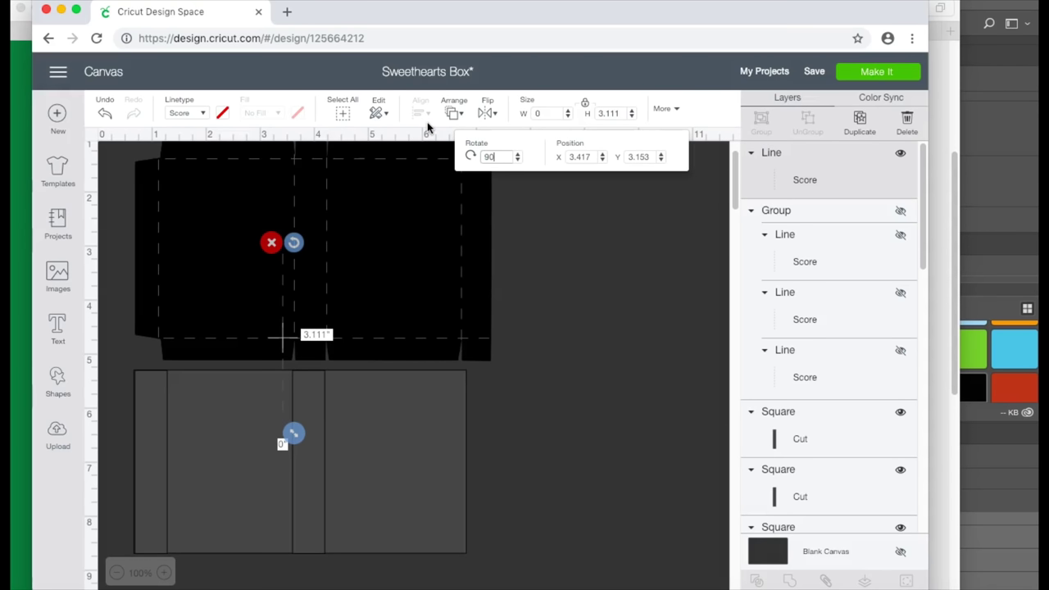
pyautogui.write('90')
pyautogui.press('Return')
pyautogui.click(404, 167)
pyautogui.moveTo(268, 337); pyautogui.dragTo(213, 344)
pyautogui.moveTo(331, 349); pyautogui.dragTo(504, 355)
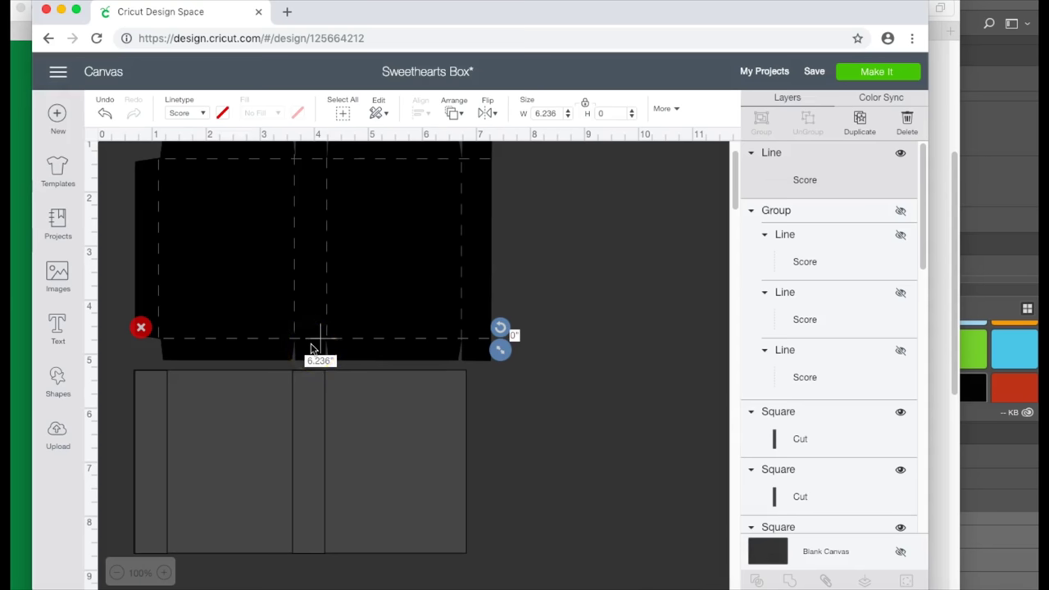
# Group all the score lines together and hide them.
pyautogui.press('super+a')
pyautogui.press('super+g')
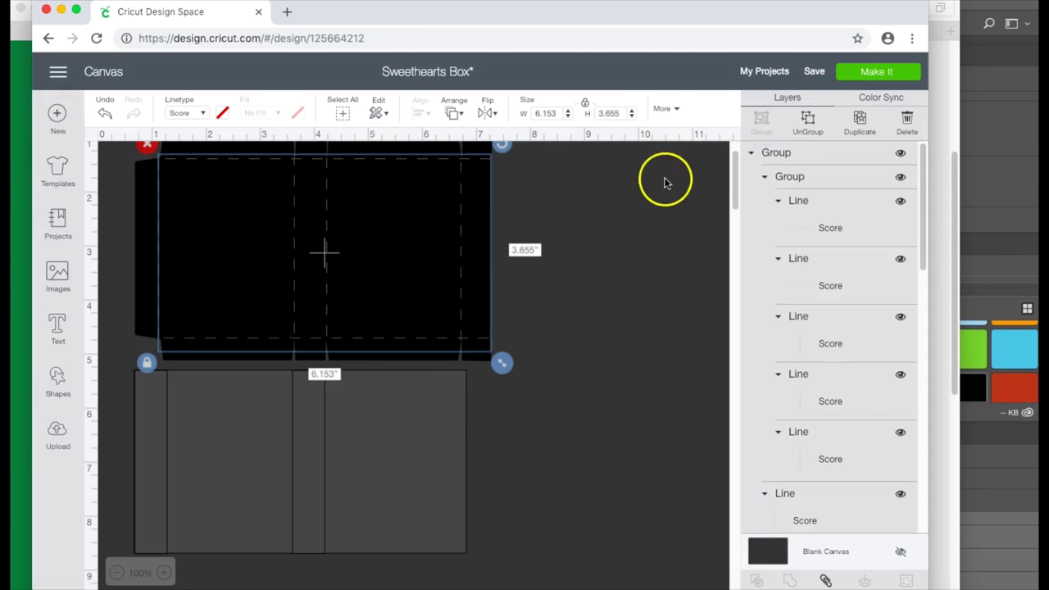
pyautogui.click(902, 154)
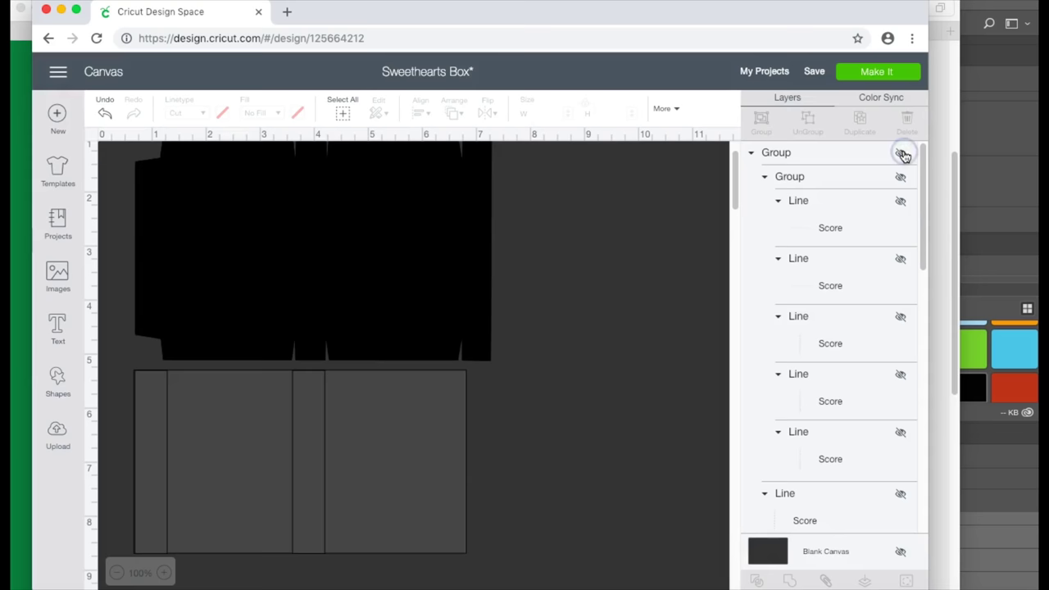
pyautogui.scroll(1, 543, 238)
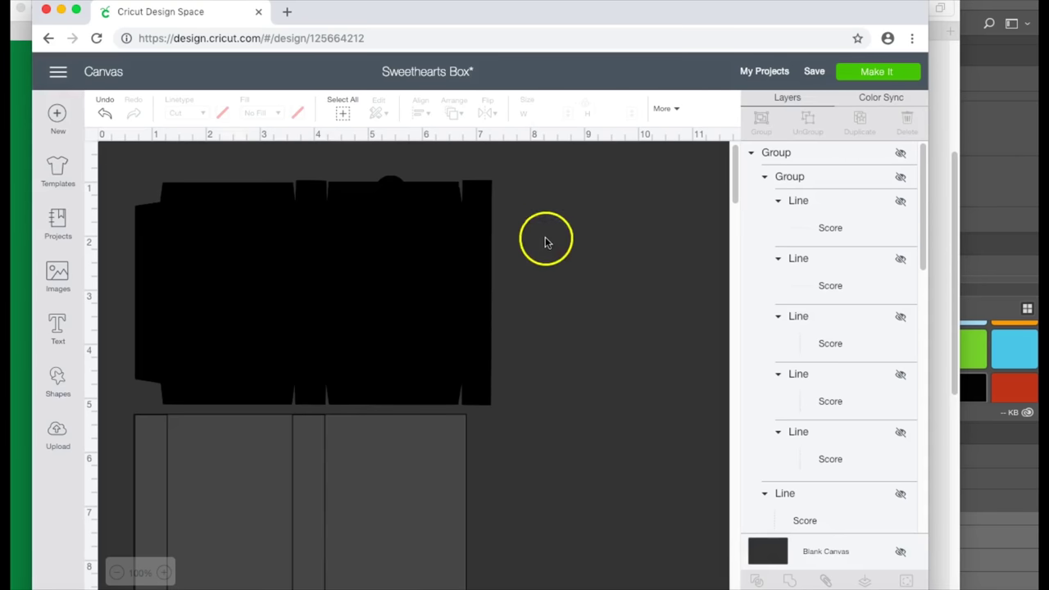
pyautogui.click(234, 293)
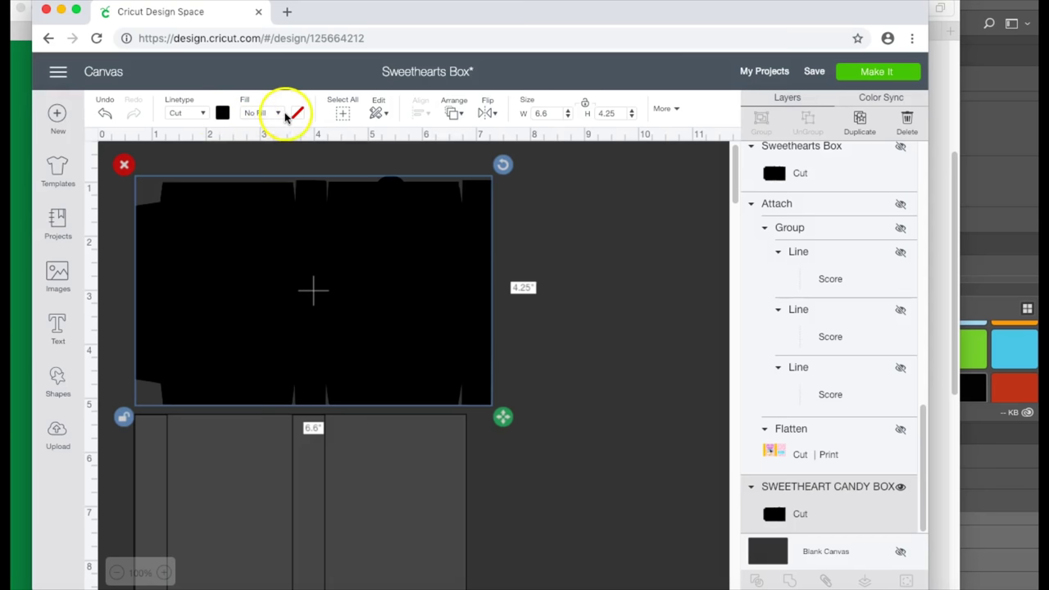
# Give the black box template a printed fill with the first pink pattern at scale 315.
pyautogui.click(278, 113)
pyautogui.click(276, 152)
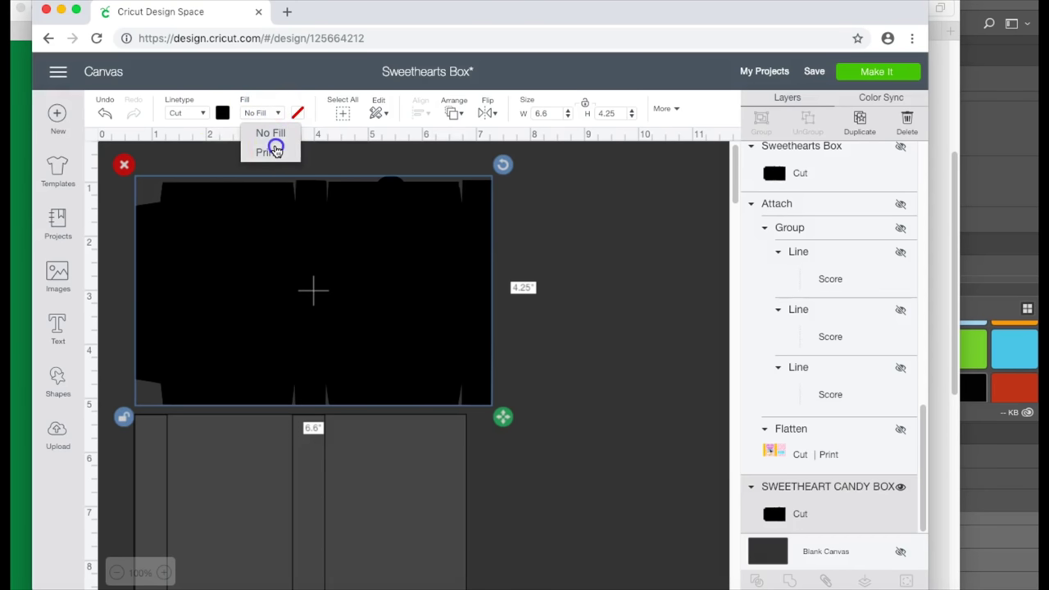
pyautogui.click(276, 150)
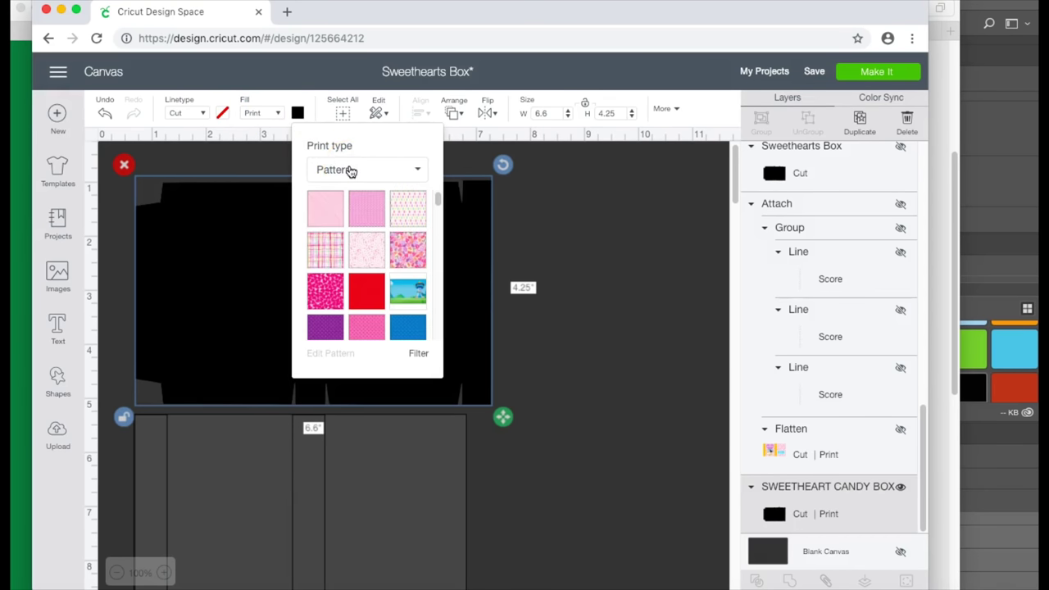
pyautogui.click(326, 215)
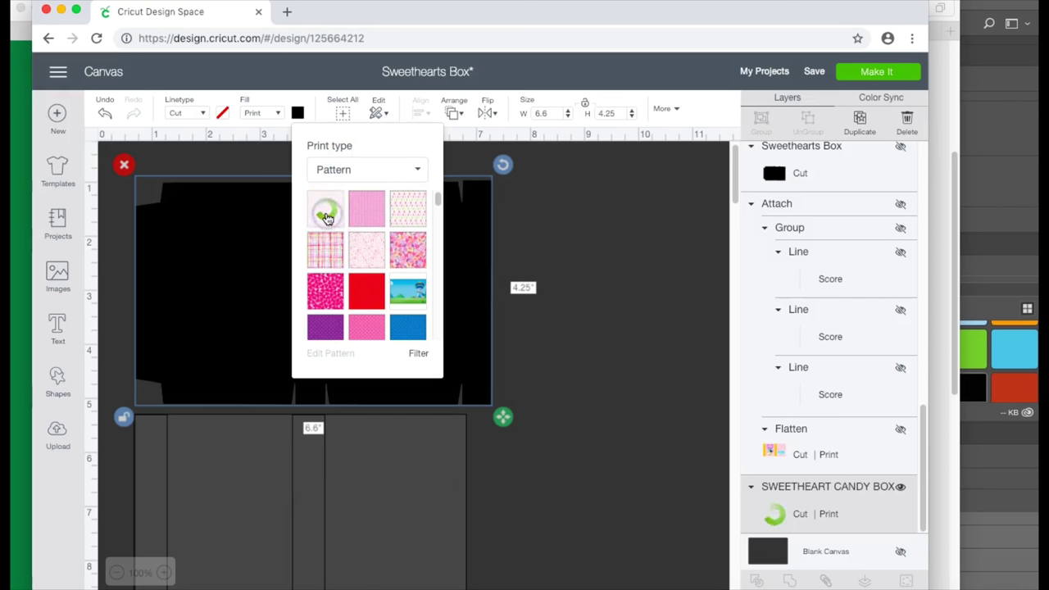
pyautogui.click(325, 355)
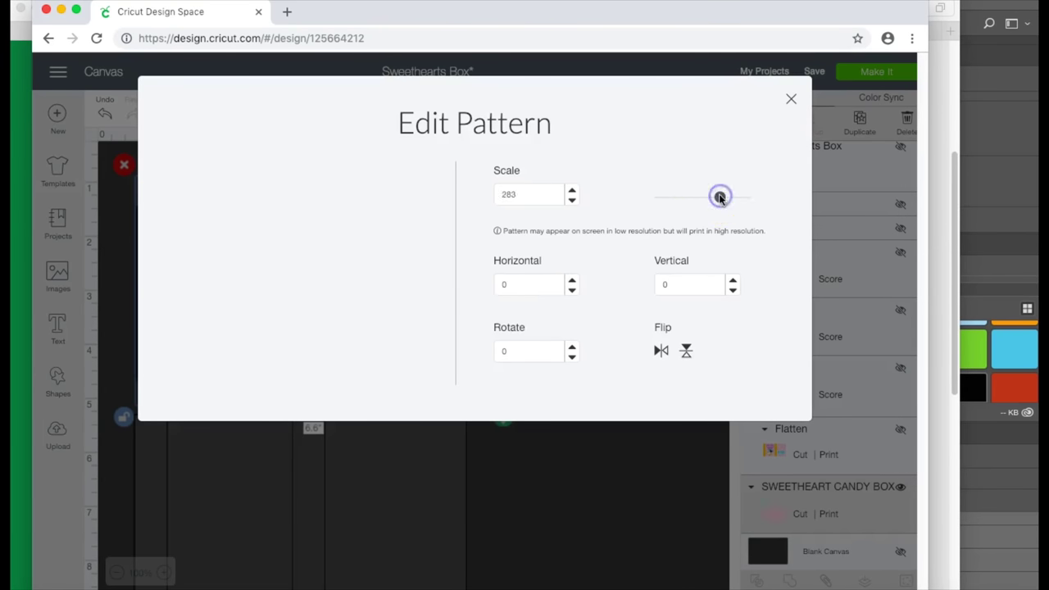
pyautogui.moveTo(722, 200); pyautogui.dragTo(728, 201)
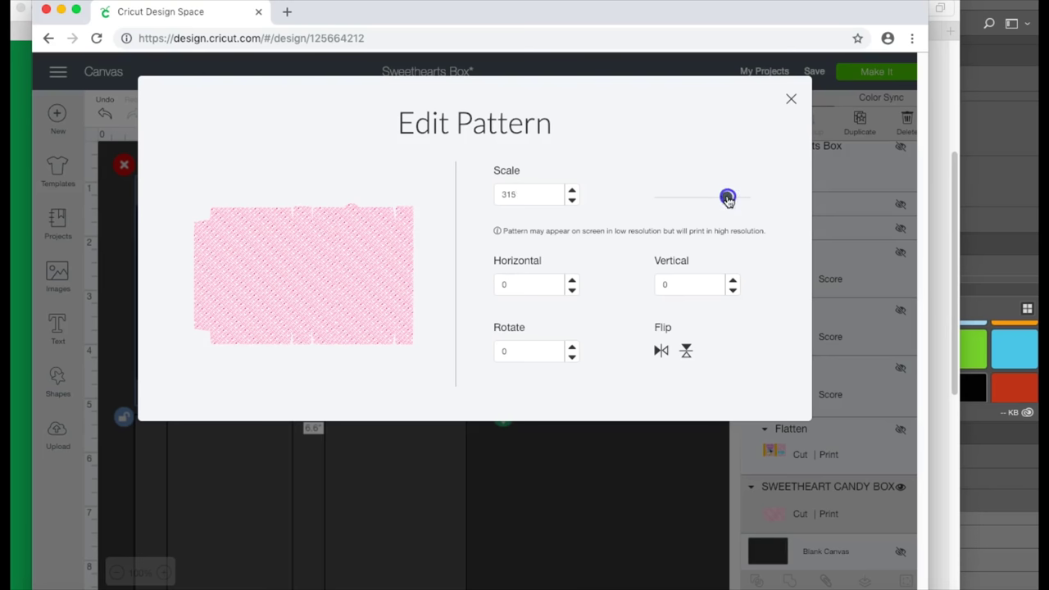
pyautogui.click(789, 98)
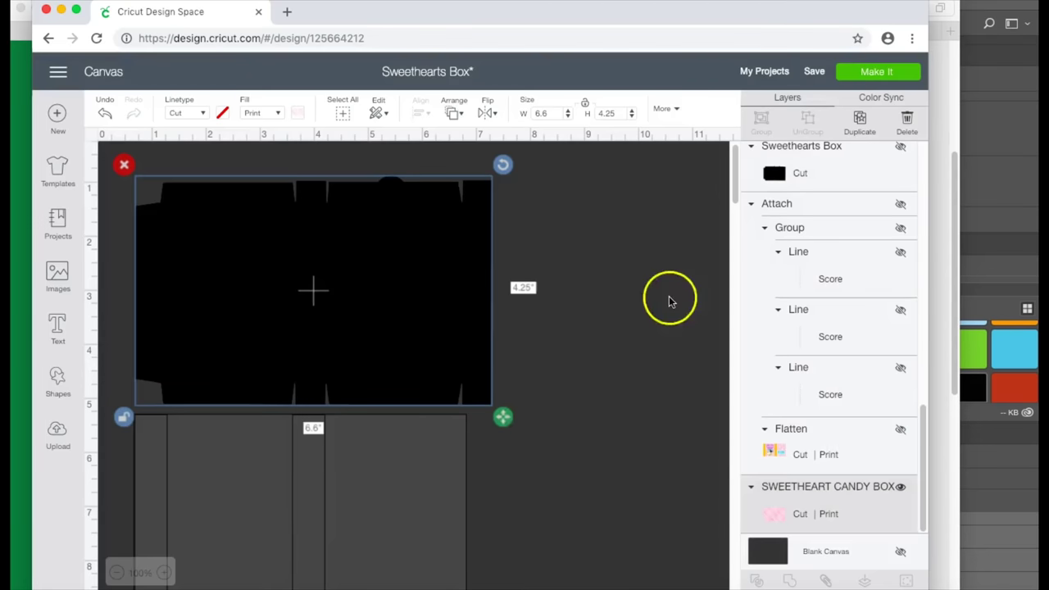
# Set the lower rectangular piece's fill to Print with the first pink Valentine pattern.
pyautogui.click(365, 504)
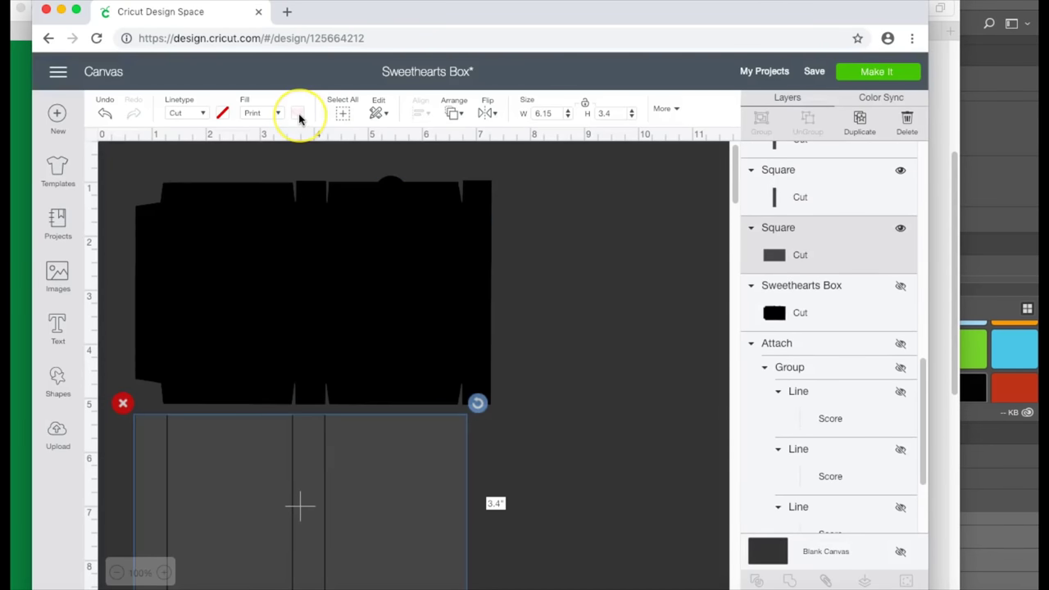
pyautogui.click(271, 115)
pyautogui.click(275, 145)
pyautogui.click(298, 113)
pyautogui.click(369, 169)
pyautogui.click(341, 221)
pyautogui.click(321, 211)
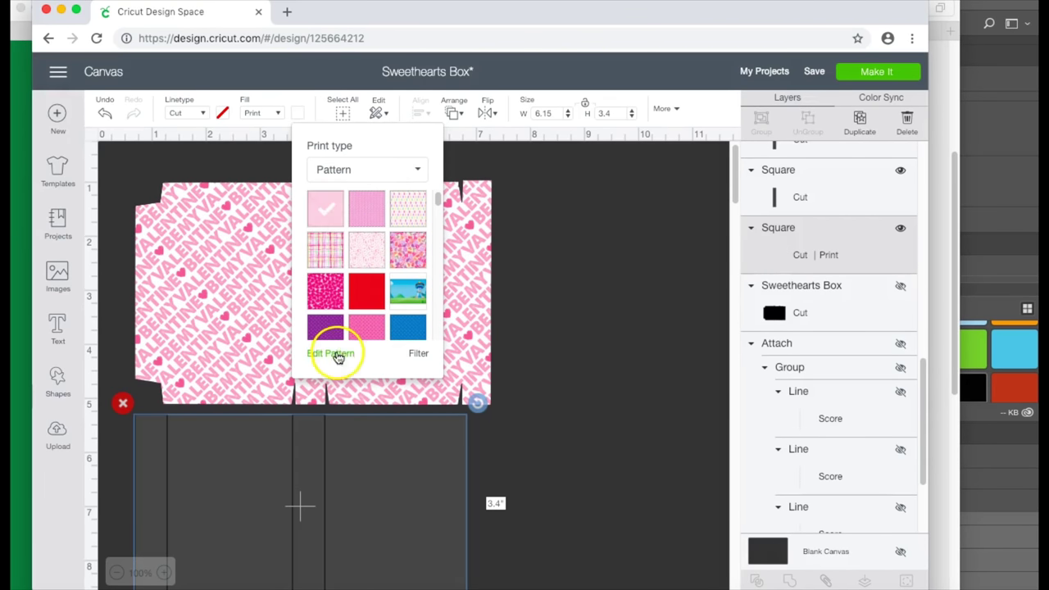
pyautogui.click(336, 354)
pyautogui.click(583, 466)
pyautogui.click(599, 467)
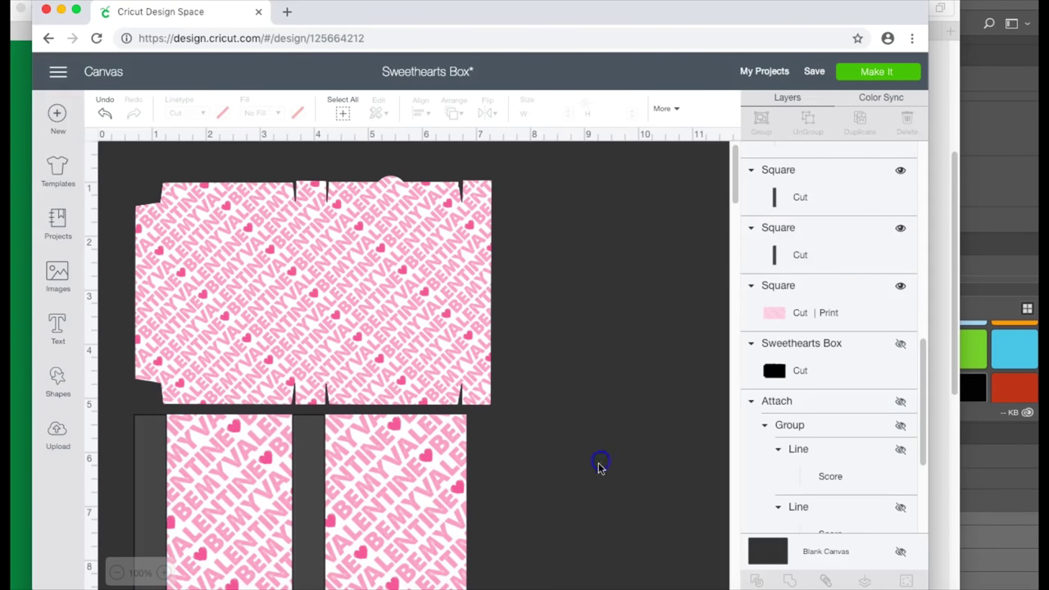
# Insert the HUGGABLE candy heart and vertical hearts border images from uploads.
pyautogui.click(68, 426)
pyautogui.click(706, 409)
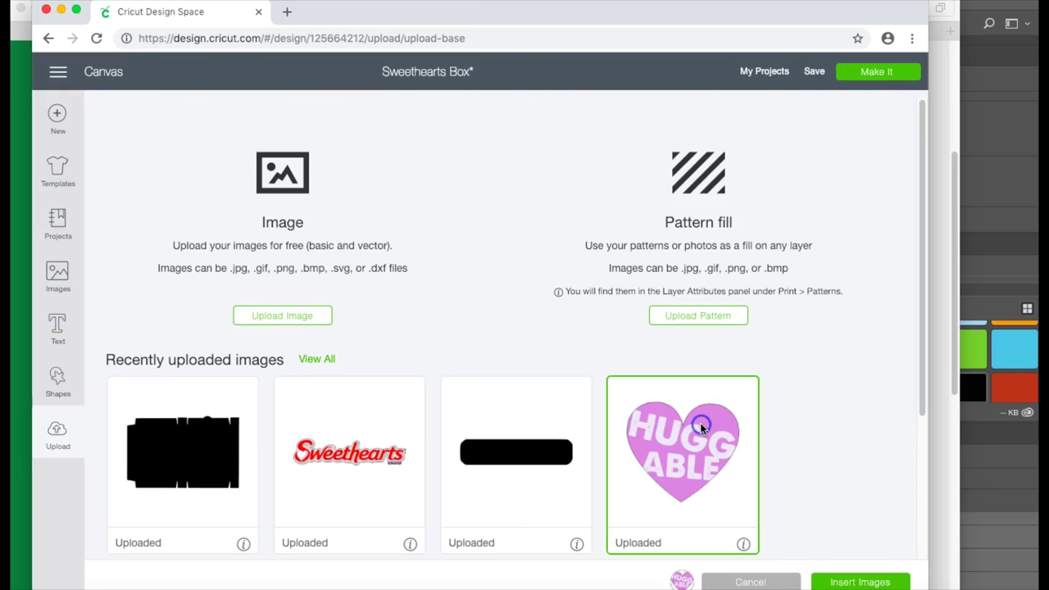
pyautogui.scroll(-3, 344, 373)
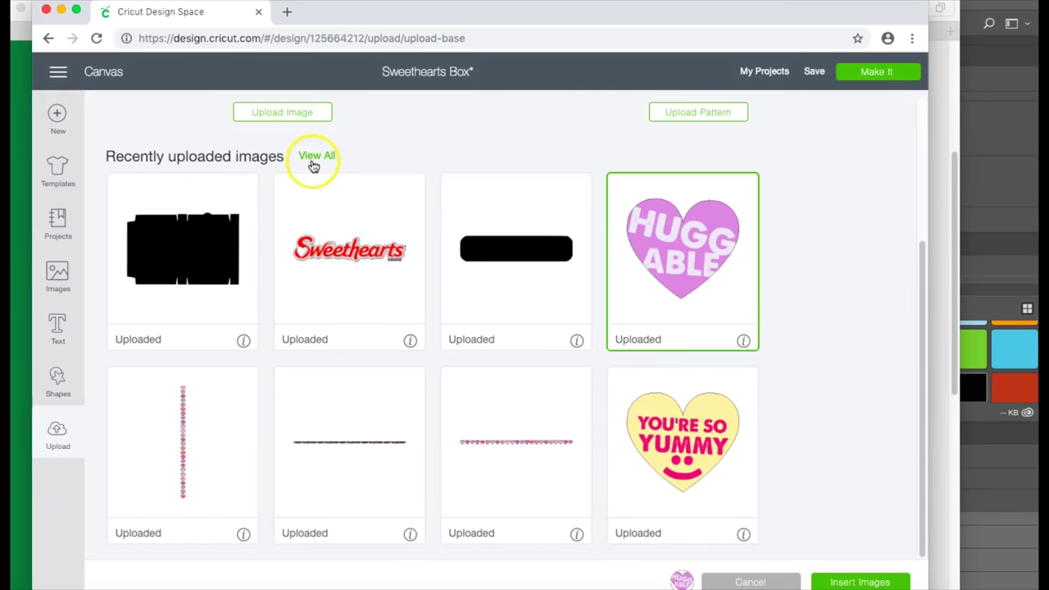
pyautogui.click(187, 428)
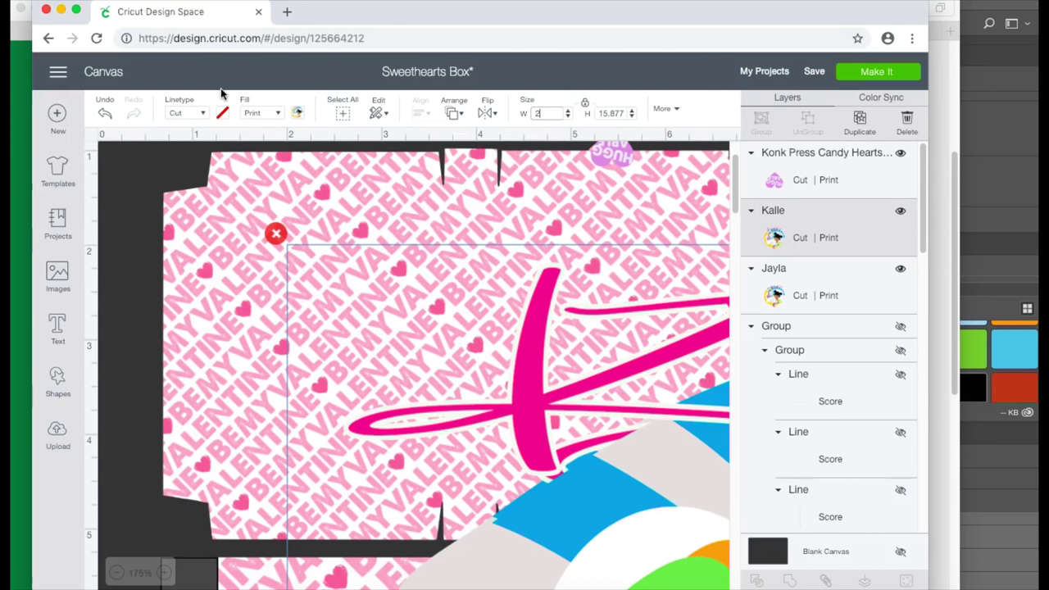
# Resize both unicorn portraits to 2 inches wide and place them on the top and lower panels.
pyautogui.click(117, 302)
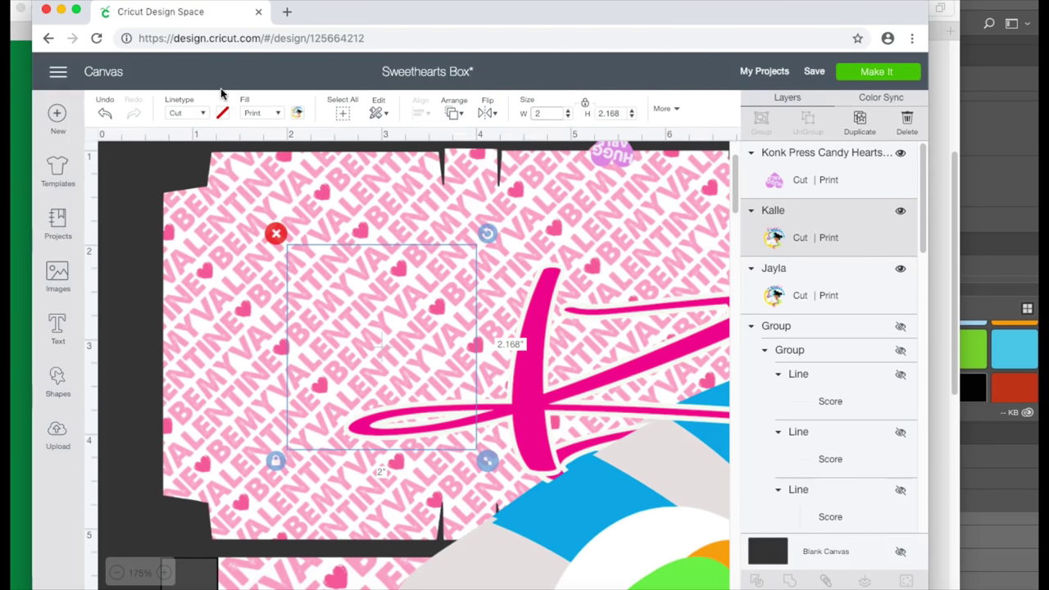
pyautogui.moveTo(392, 358); pyautogui.dragTo(589, 366)
pyautogui.click(604, 510)
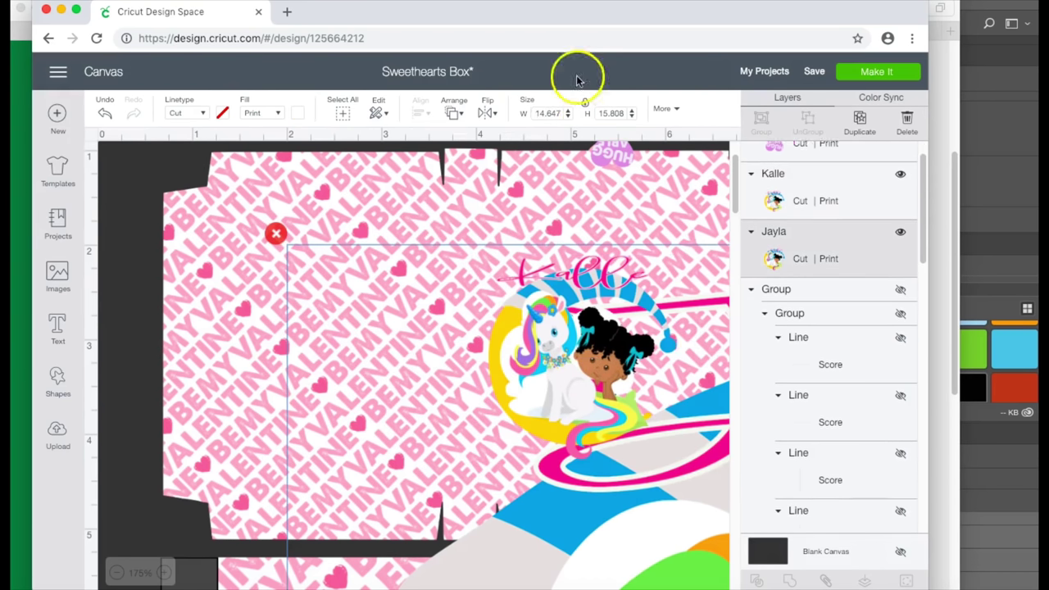
pyautogui.write('2')
pyautogui.press('Return')
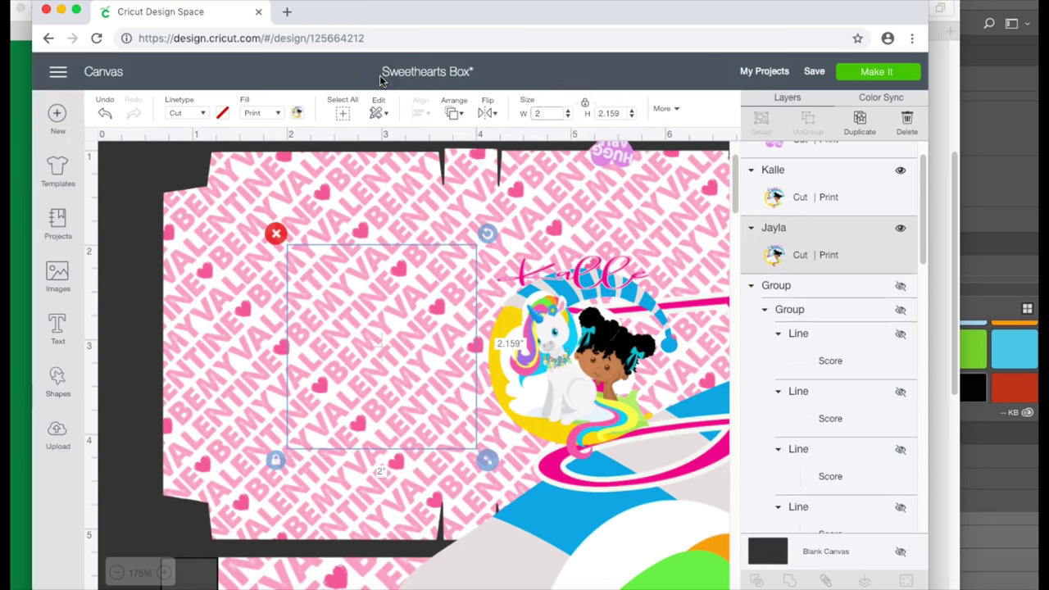
pyautogui.scroll(-3, 344, 176)
pyautogui.moveTo(403, 158); pyautogui.dragTo(354, 408)
pyautogui.scroll(-4, 354, 407)
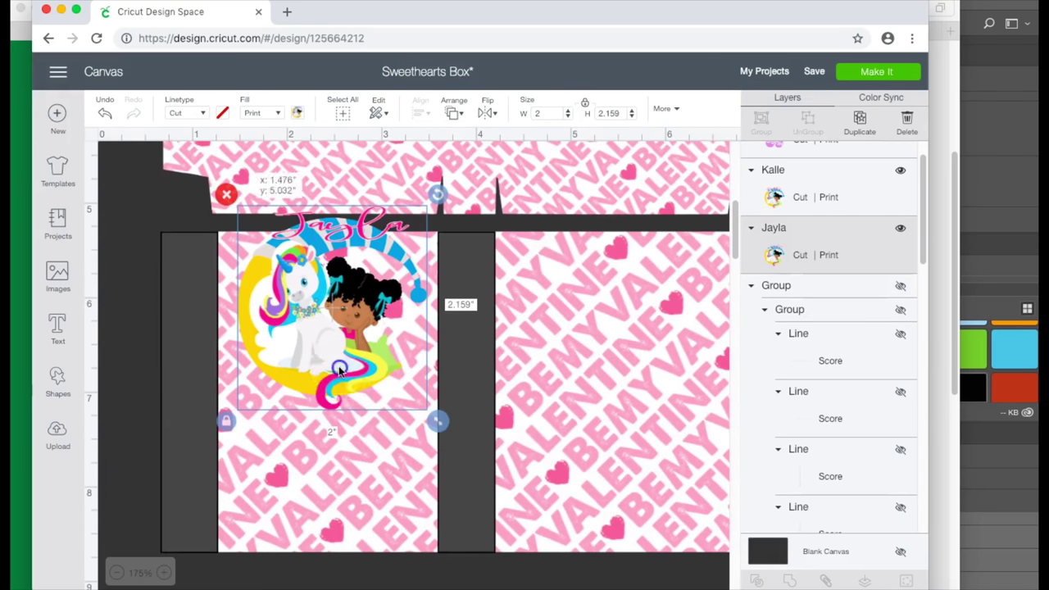
pyautogui.moveTo(336, 369); pyautogui.dragTo(334, 504)
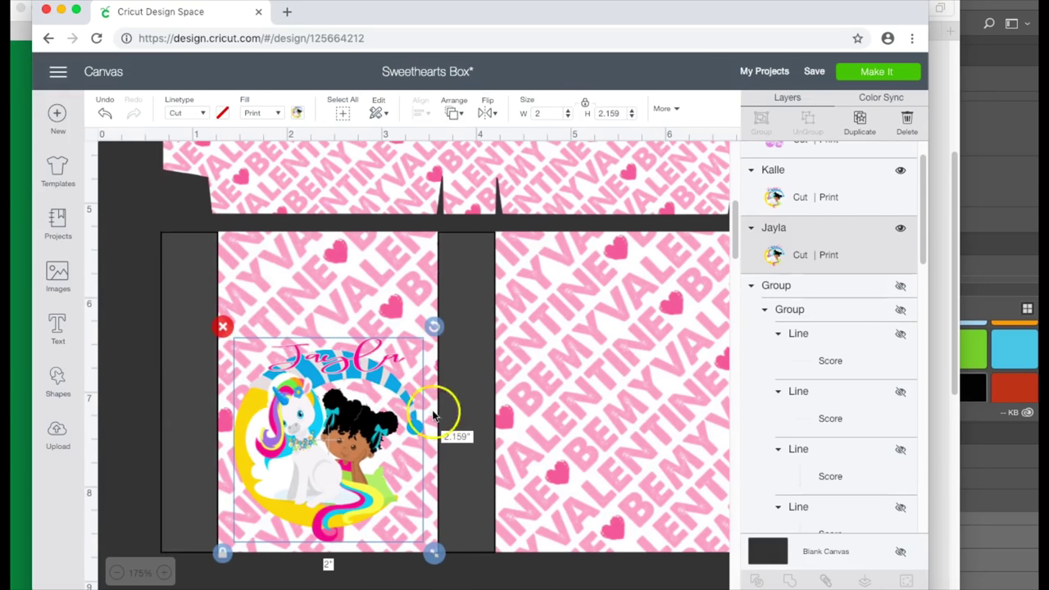
pyautogui.click(118, 572)
pyautogui.scroll(9, 412, 503)
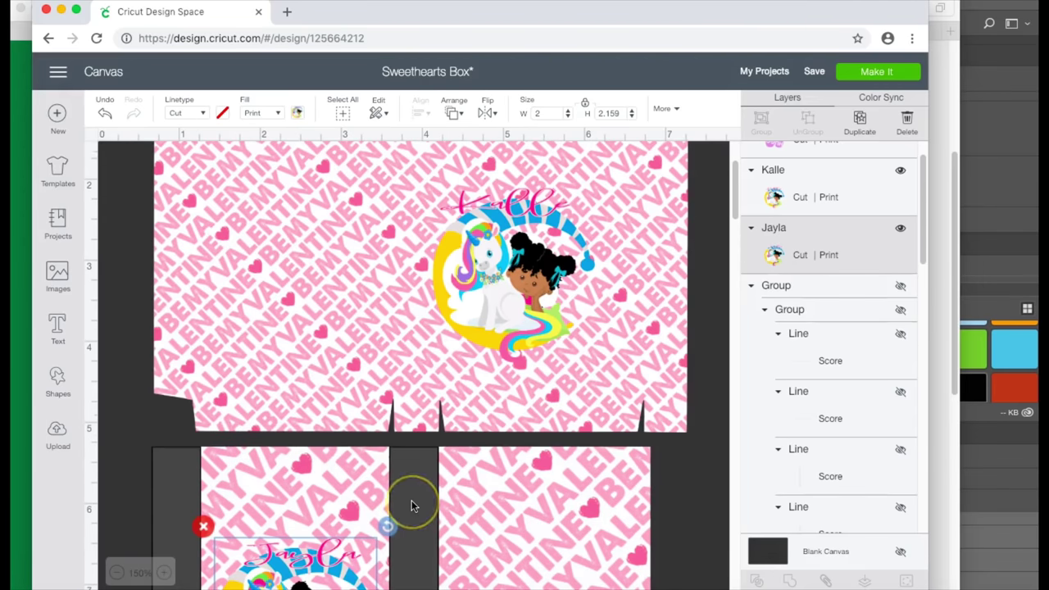
pyautogui.moveTo(412, 433); pyautogui.dragTo(435, 466)
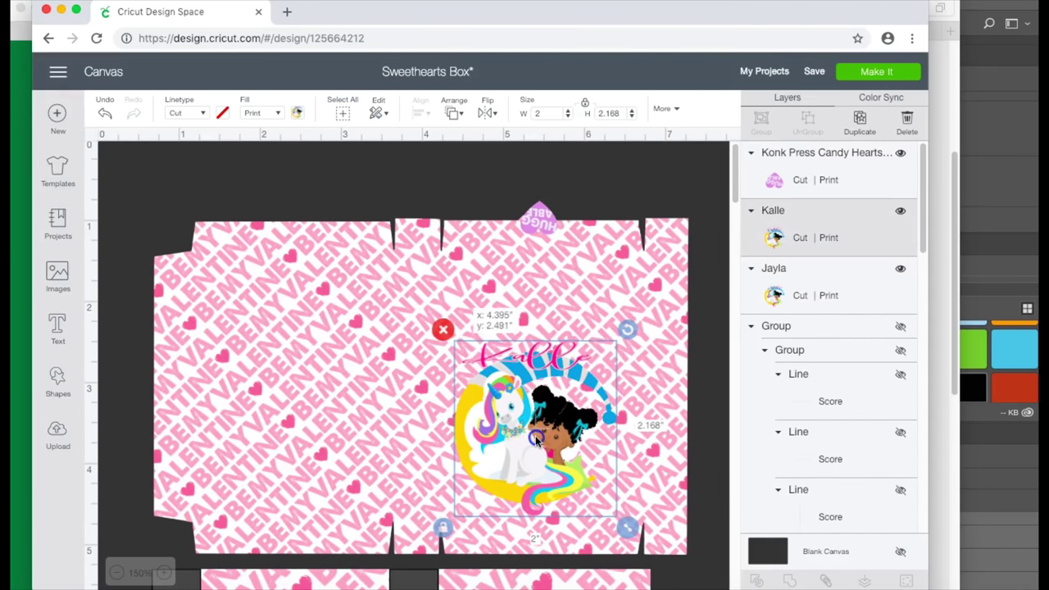
# Add a 2.3-inch heart behind the first unicorn image, bringing the image to the front.
pyautogui.click(58, 378)
pyautogui.click(117, 484)
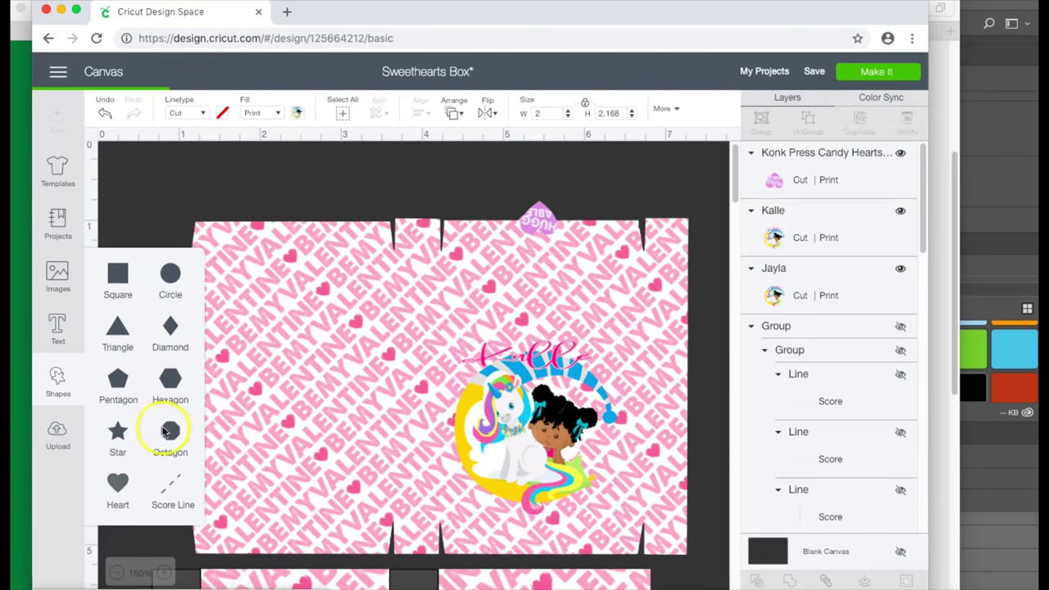
pyautogui.moveTo(386, 416); pyautogui.dragTo(513, 360)
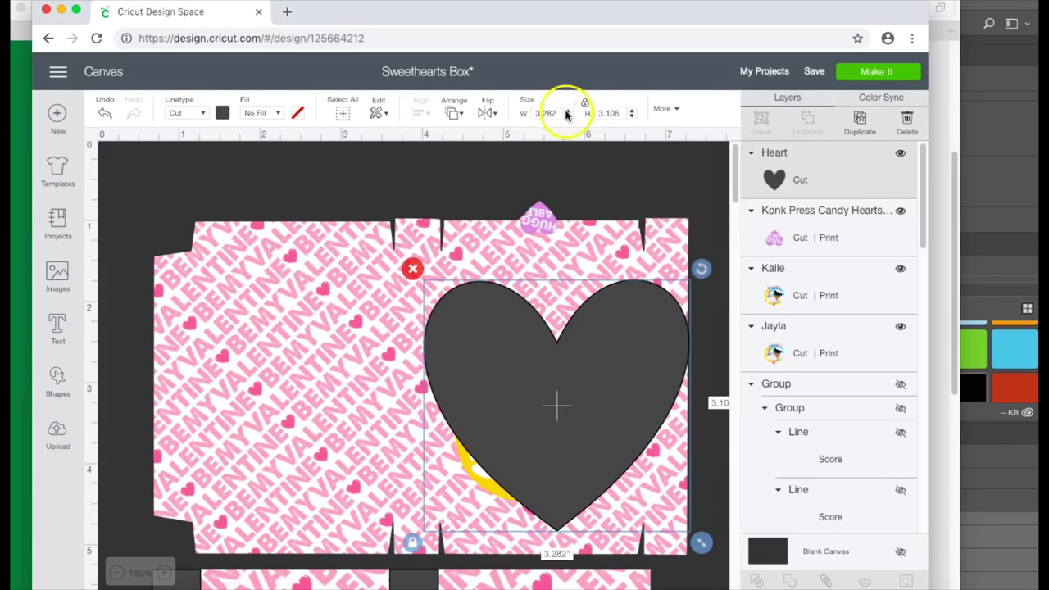
pyautogui.write('2.3')
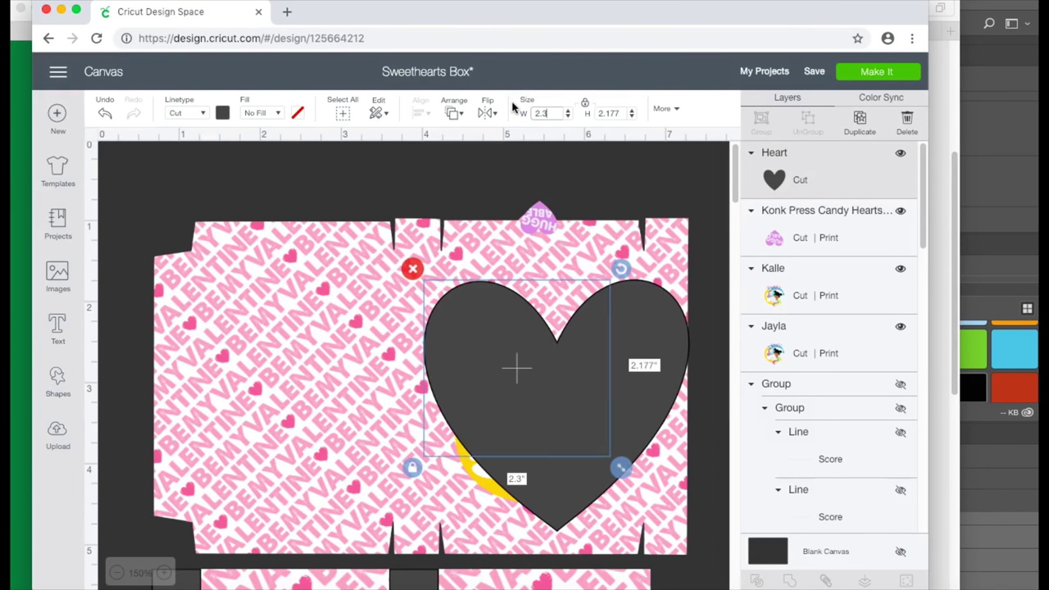
pyautogui.press('Return')
pyautogui.click(534, 428)
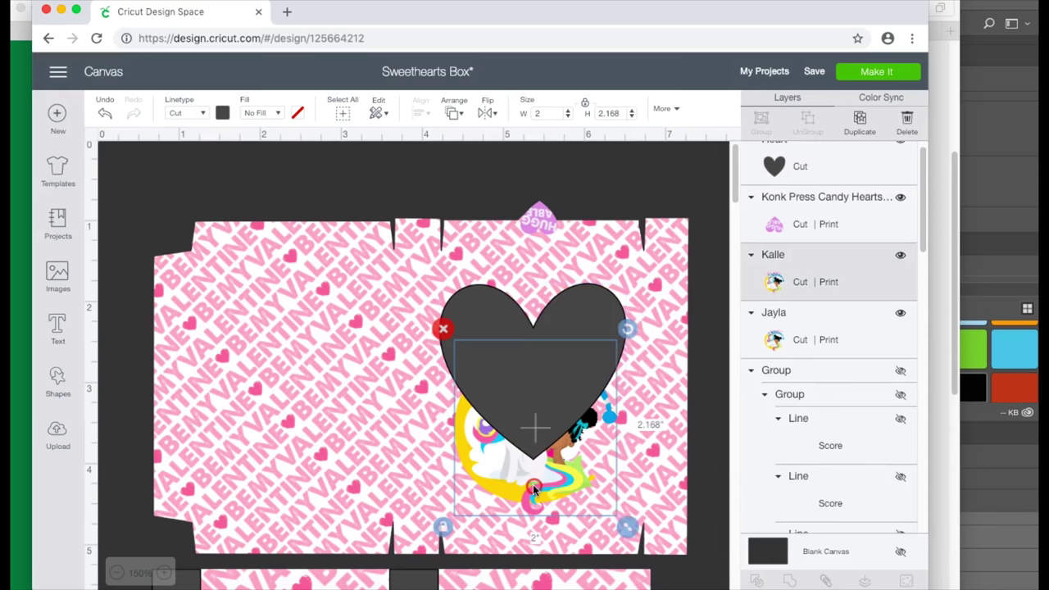
pyautogui.rightClick(537, 429)
pyautogui.click(601, 453)
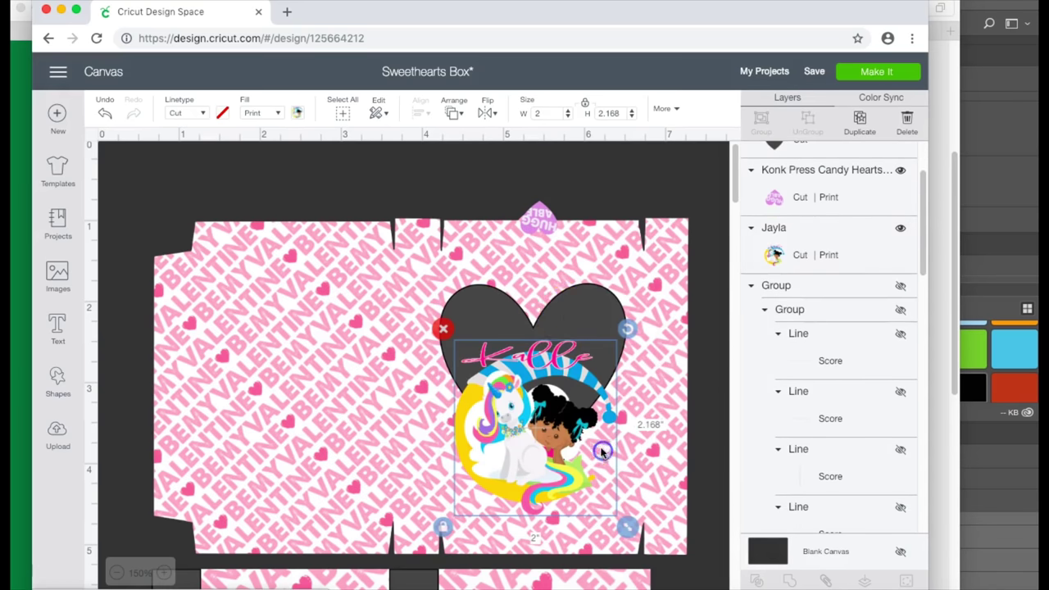
pyautogui.moveTo(588, 312); pyautogui.dragTo(595, 311)
pyautogui.moveTo(551, 420); pyautogui.dragTo(565, 418)
# Color the heart pink and set its fill to Print.
pyautogui.click(604, 314)
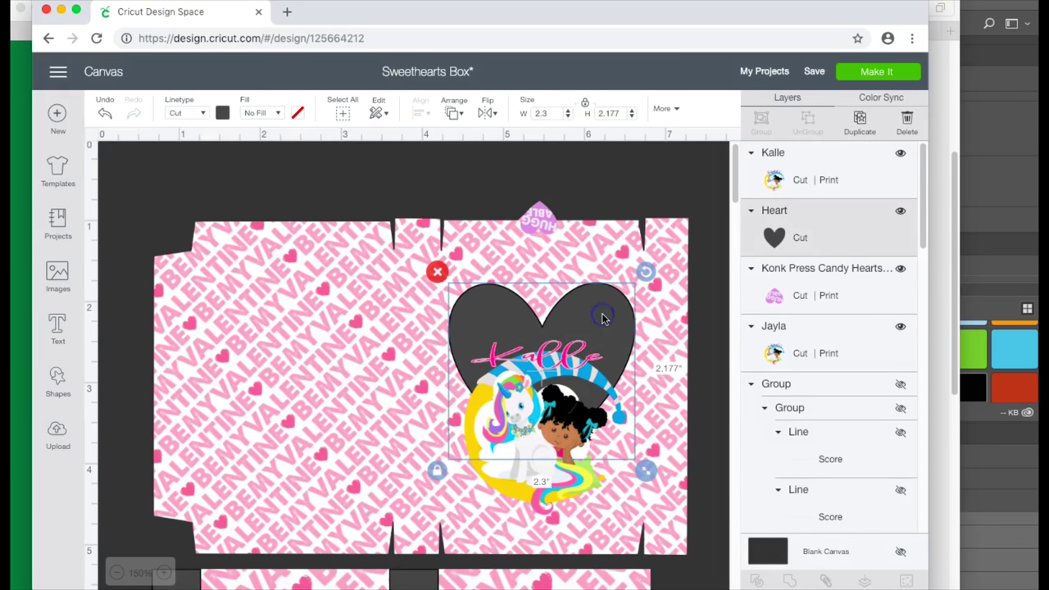
pyautogui.rightClick(778, 238)
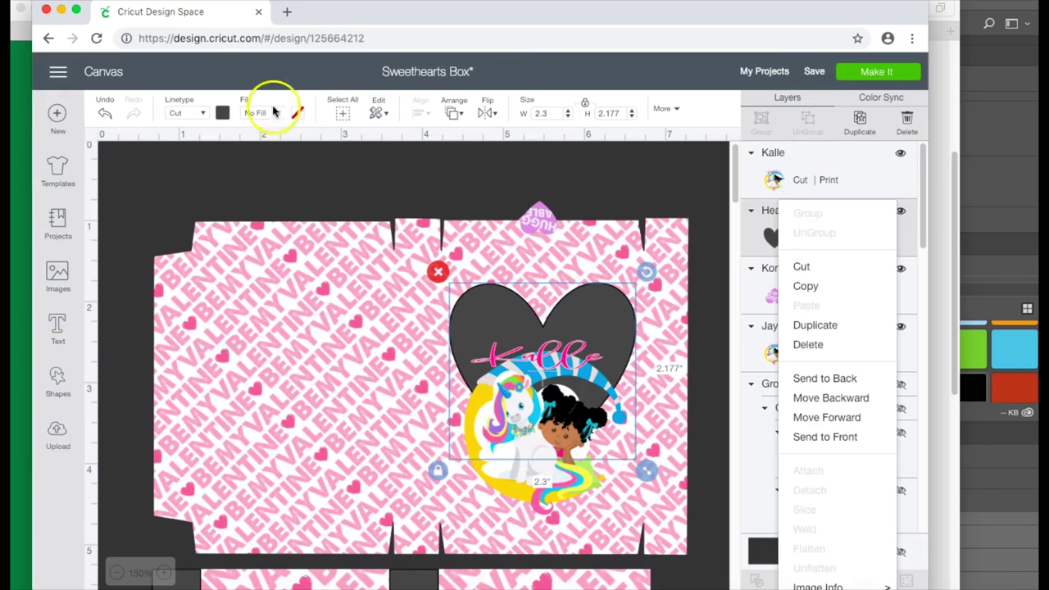
pyautogui.click(222, 114)
pyautogui.click(275, 168)
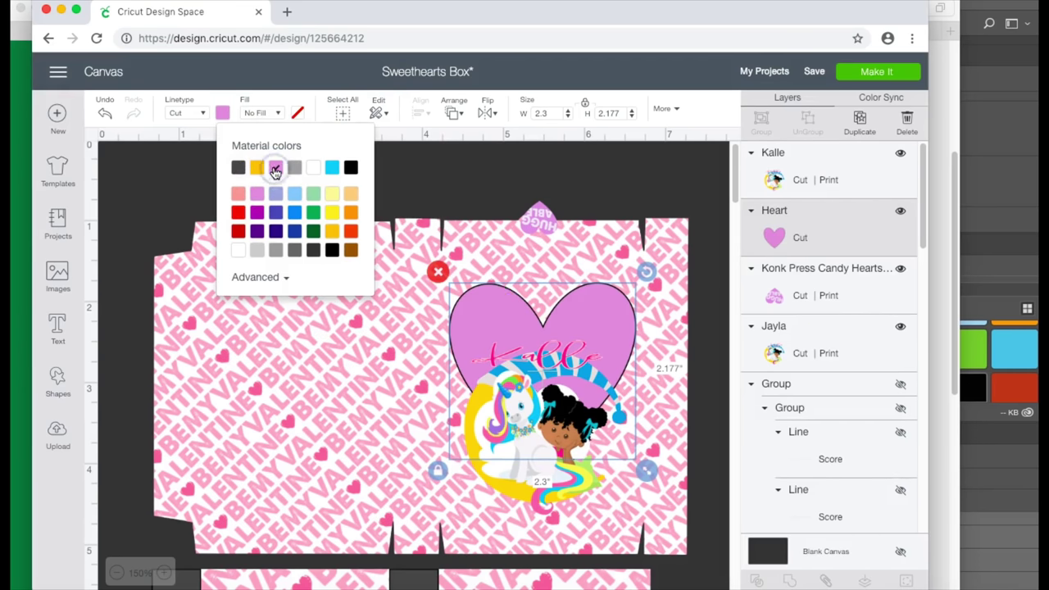
pyautogui.click(268, 113)
pyautogui.click(270, 151)
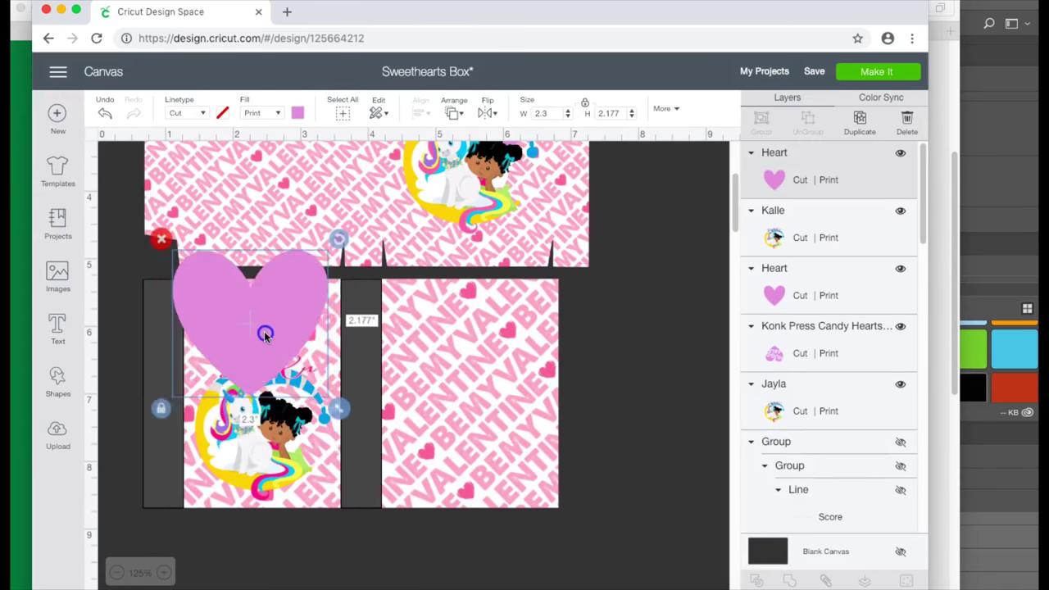
# Place a 2-inch copy of the heart behind the second unicorn image.
pyautogui.moveTo(262, 330); pyautogui.dragTo(279, 399)
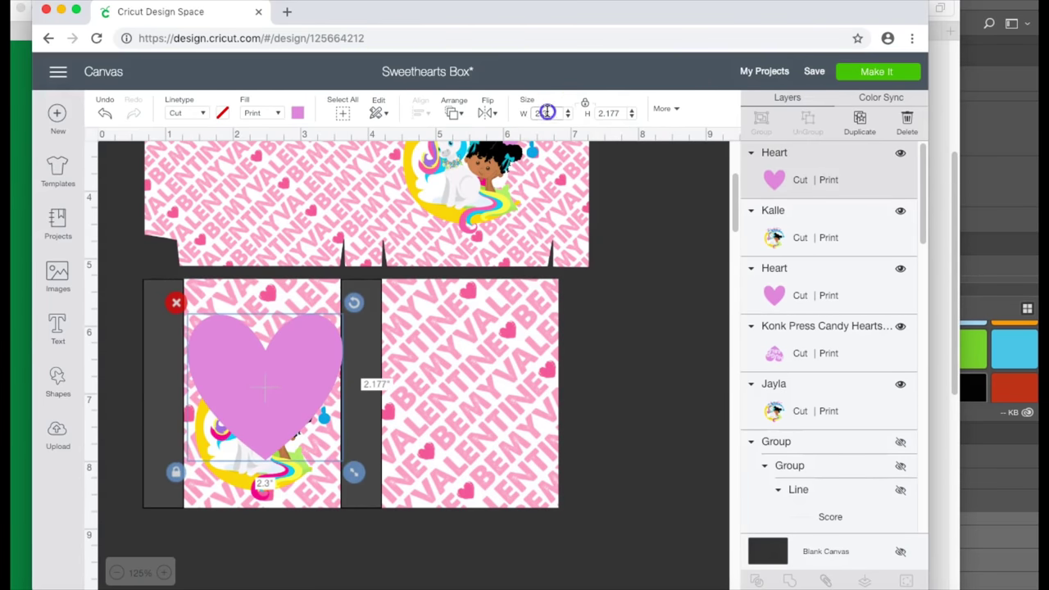
pyautogui.write('2')
pyautogui.press('Return')
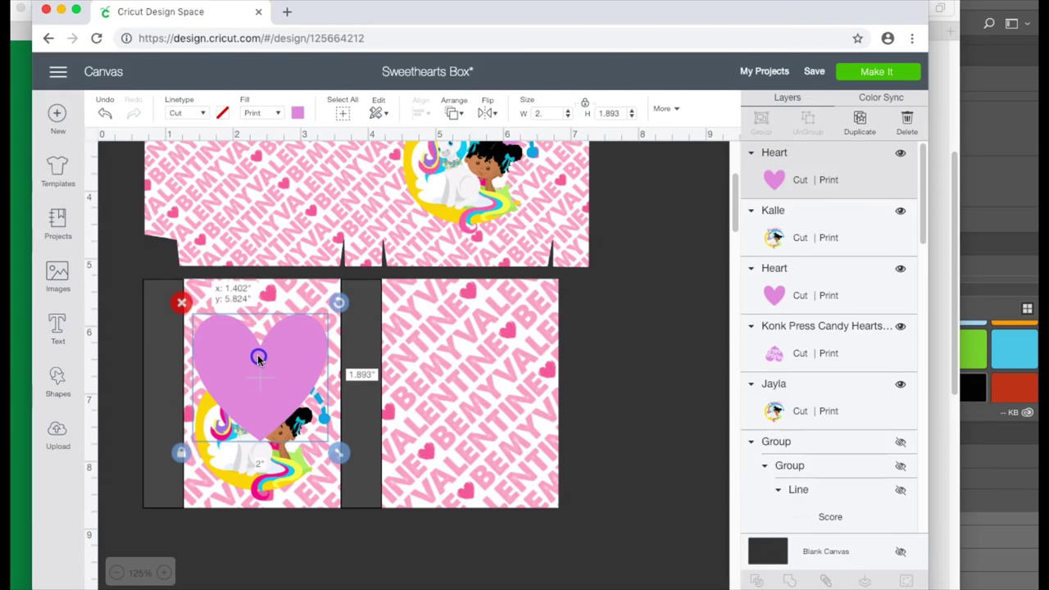
pyautogui.rightClick(258, 400)
pyautogui.click(323, 269)
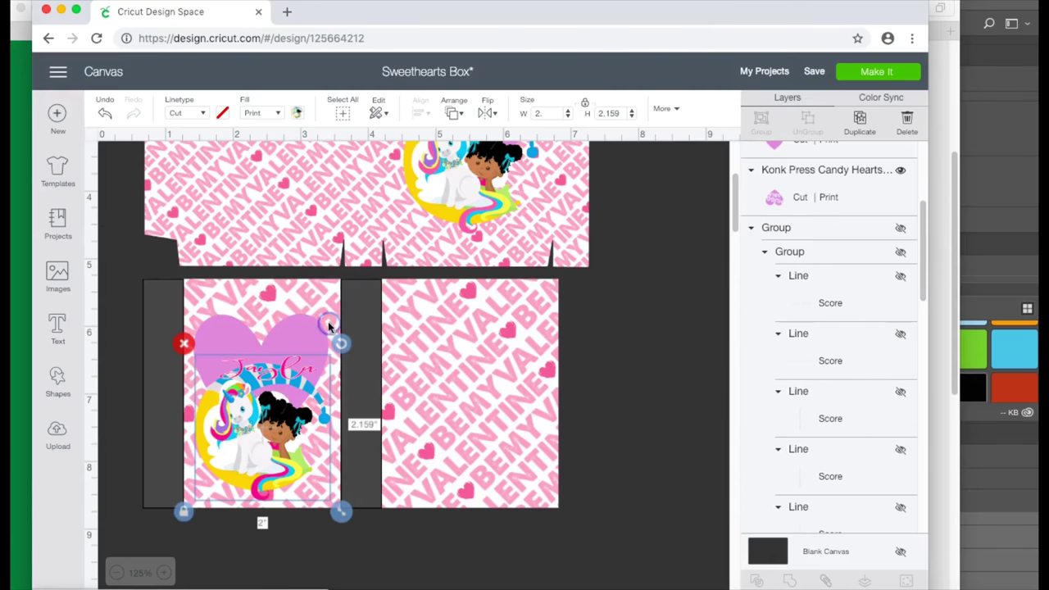
pyautogui.moveTo(293, 328); pyautogui.dragTo(292, 305)
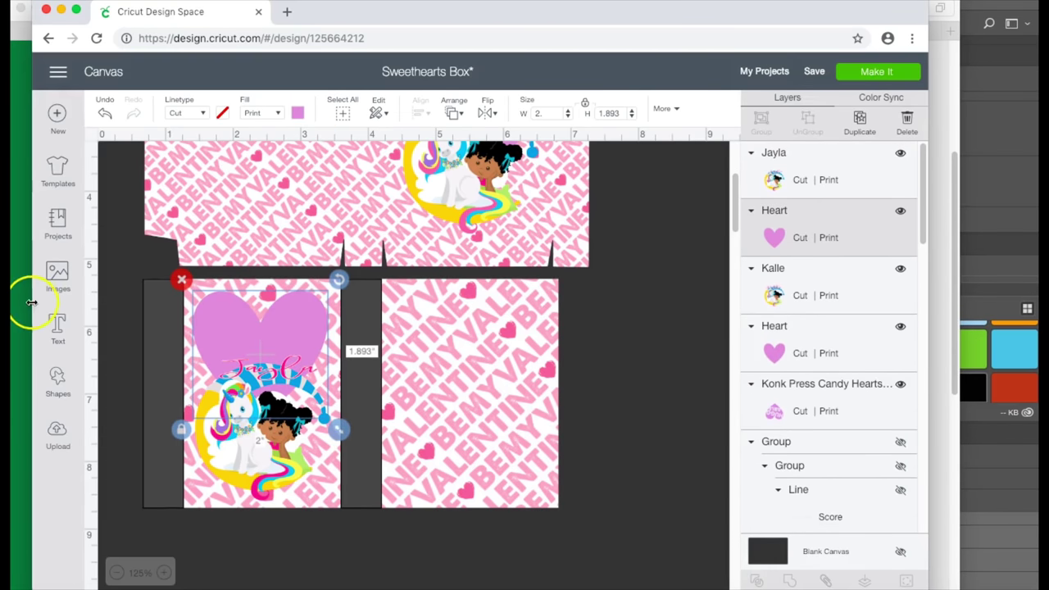
# Add white printed 'Sweethearts' text, 2 inches wide, on the lower heart.
pyautogui.click(58, 326)
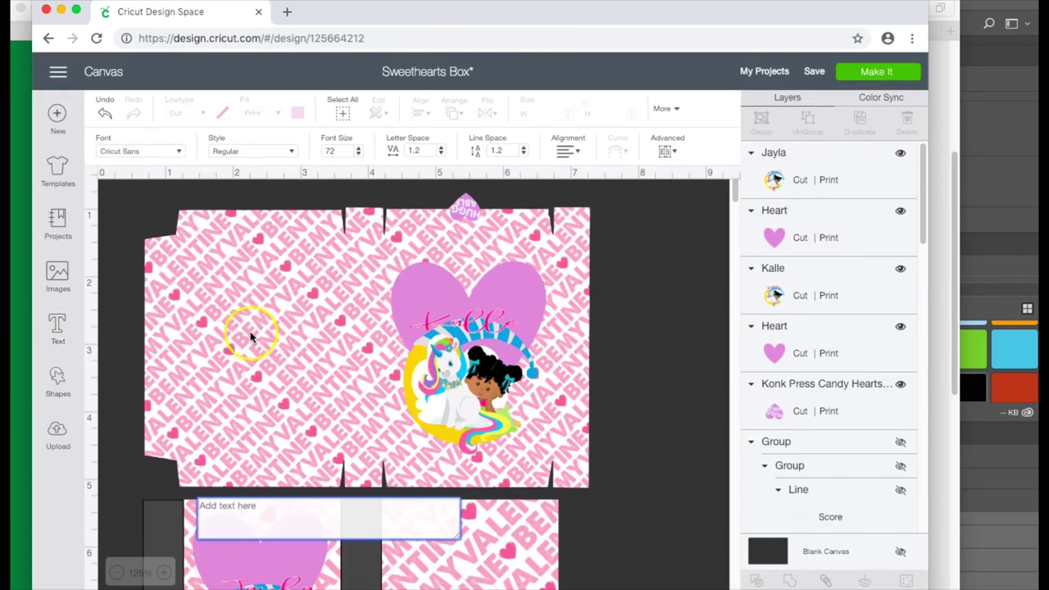
pyautogui.write('Sweethearts')
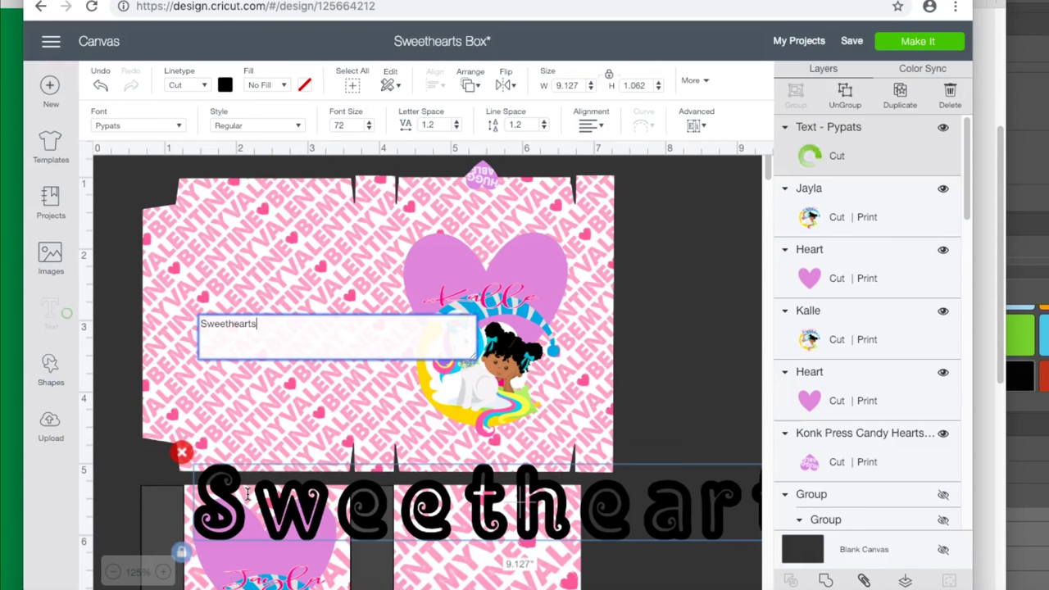
pyautogui.click(269, 113)
pyautogui.click(271, 126)
pyautogui.click(305, 85)
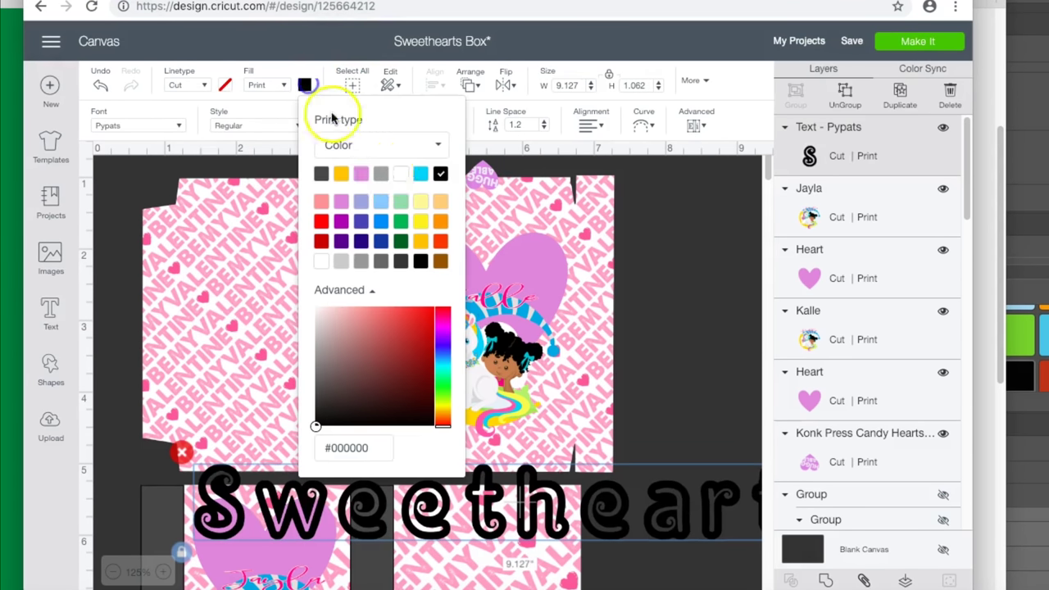
pyautogui.click(401, 172)
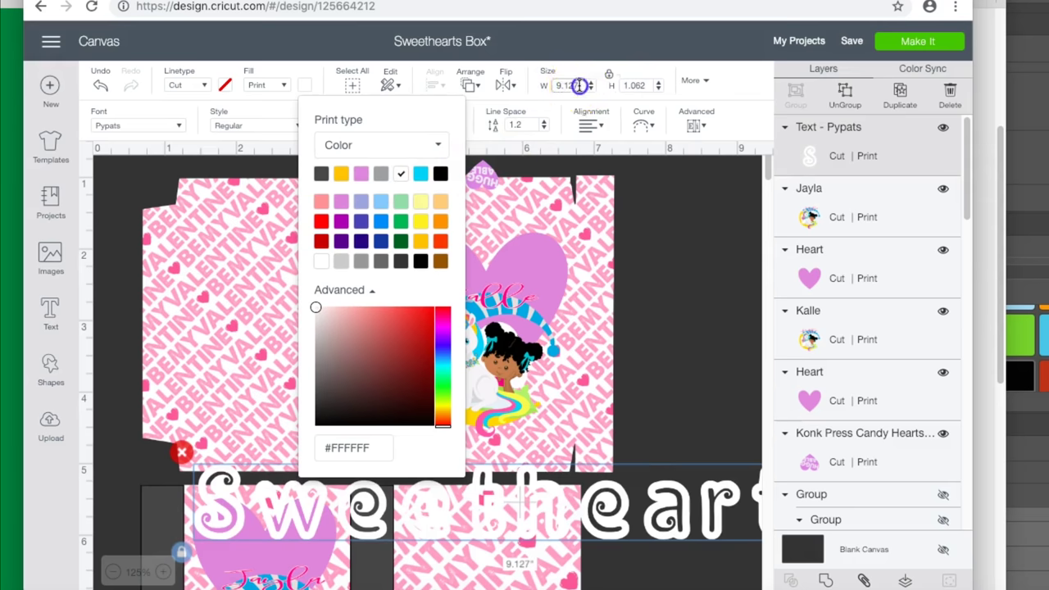
pyautogui.write('2')
pyautogui.press('Return')
pyautogui.moveTo(251, 482); pyautogui.dragTo(261, 541)
# Tighten the Sweethearts letter spacing below 0 and enlarge the text slightly.
pyautogui.click(427, 124)
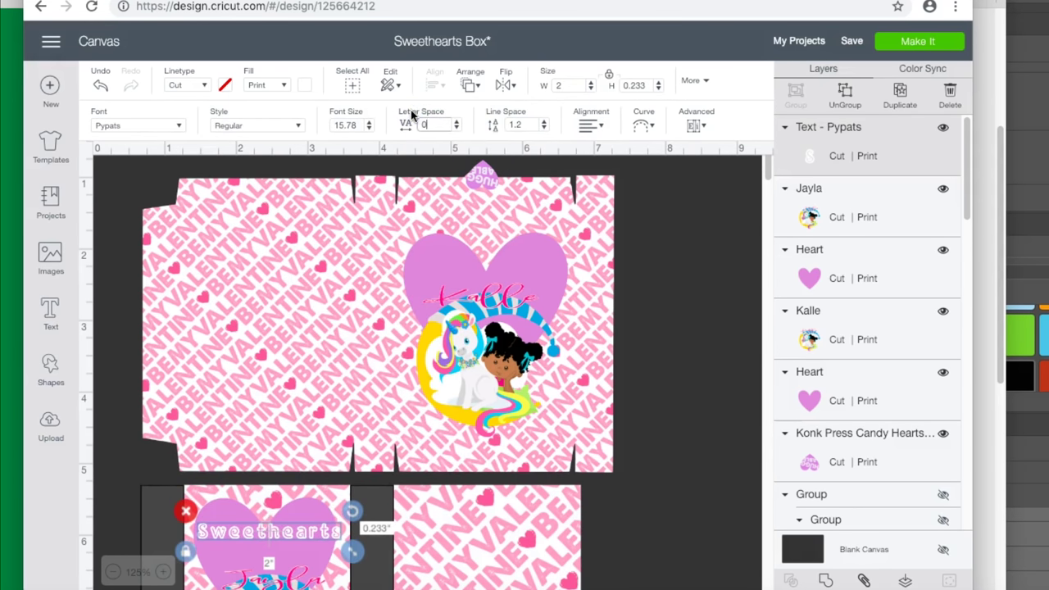
pyautogui.write('0')
pyautogui.click(455, 129)
pyautogui.click(455, 128)
pyautogui.click(455, 129)
pyautogui.click(456, 129)
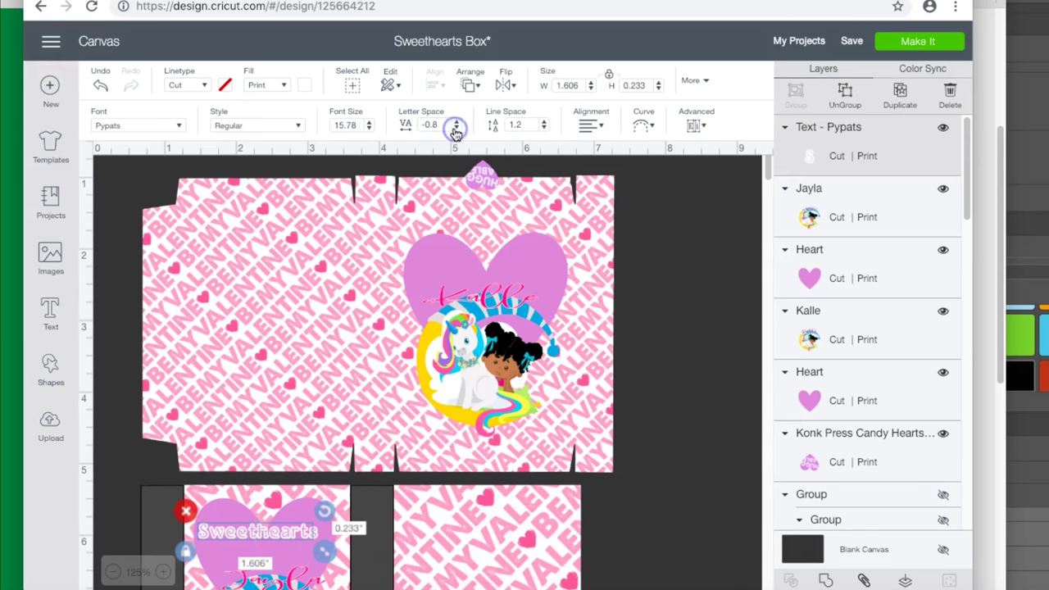
pyautogui.click(456, 129)
pyautogui.moveTo(335, 554)
pyautogui.mouseDown()
pyautogui.moveTo(347, 562)
pyautogui.moveTo(341, 551)
pyautogui.mouseUp()
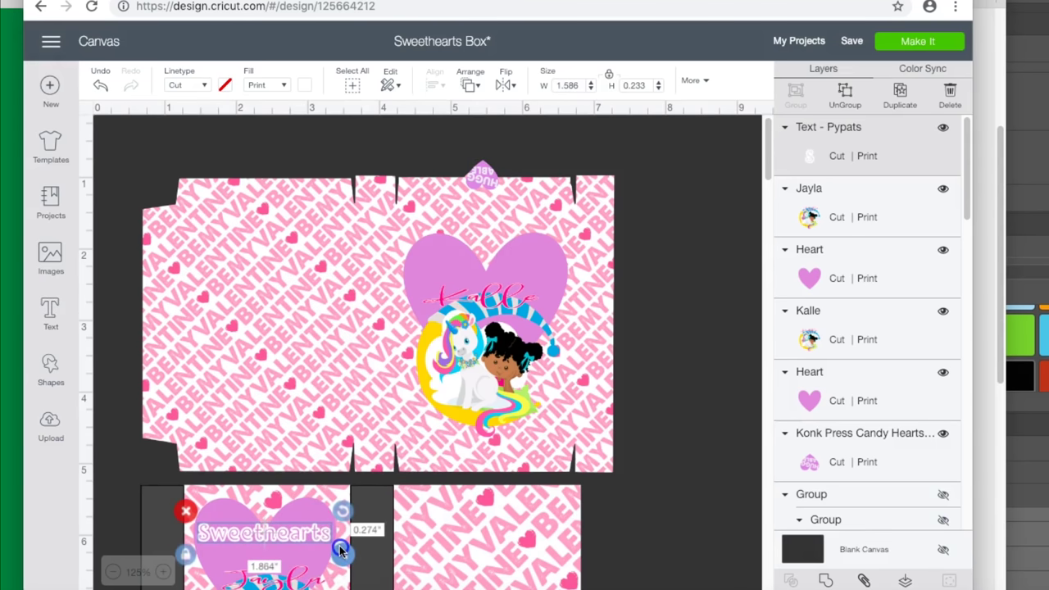
# Duplicate the Sweethearts text onto the upper heart and fit it there.
pyautogui.click(900, 90)
pyautogui.moveTo(241, 537); pyautogui.dragTo(440, 276)
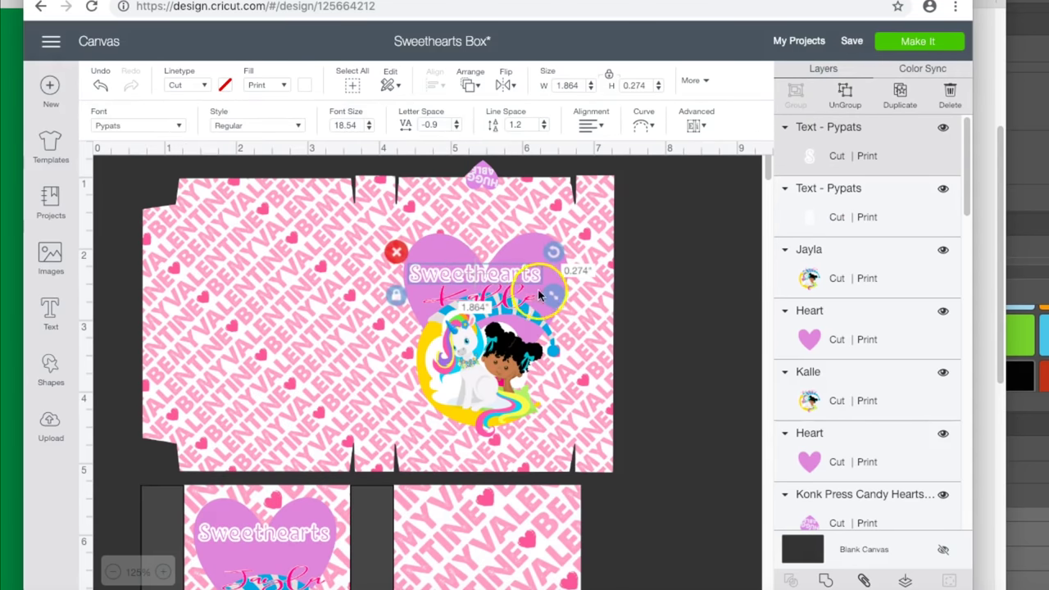
pyautogui.click(577, 306)
pyautogui.click(554, 236)
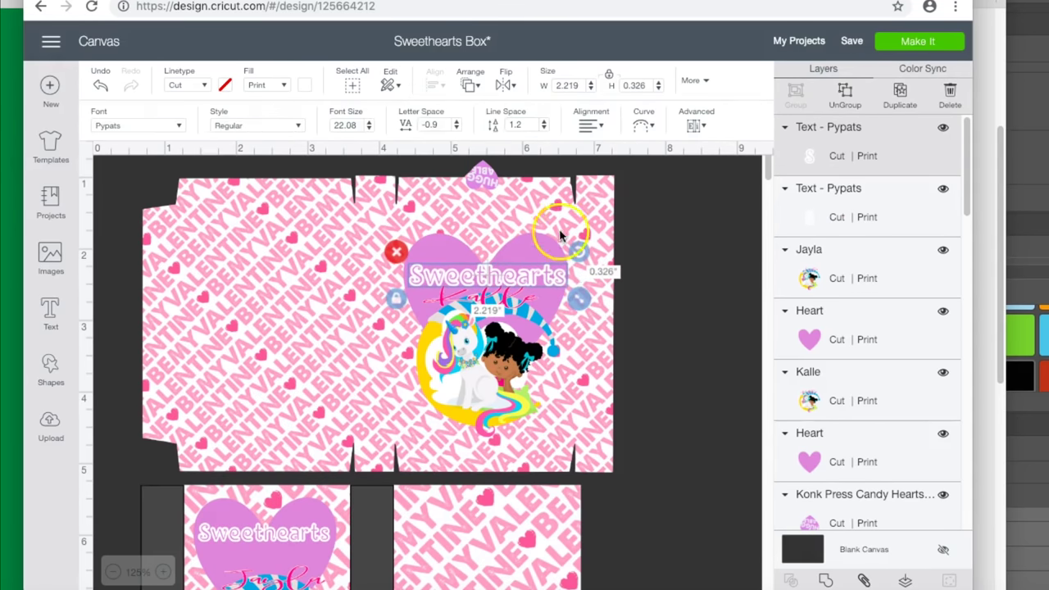
pyautogui.moveTo(540, 276); pyautogui.dragTo(540, 261)
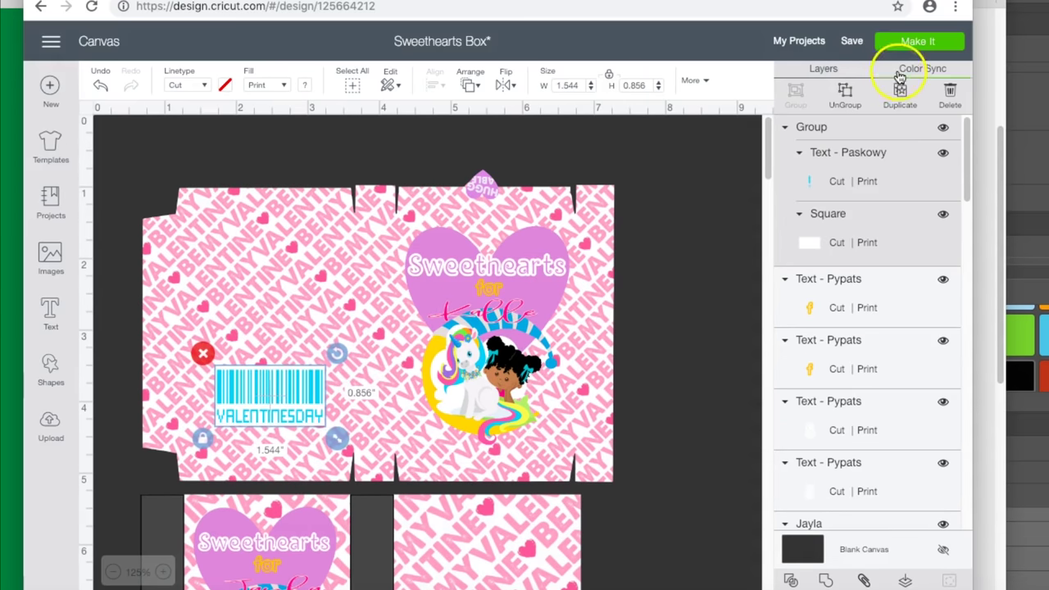
# Duplicate the VALENTINESDAY barcode label and drag the copy onto the lower right panel.
pyautogui.click(900, 88)
pyautogui.scroll(-2, 691, 172)
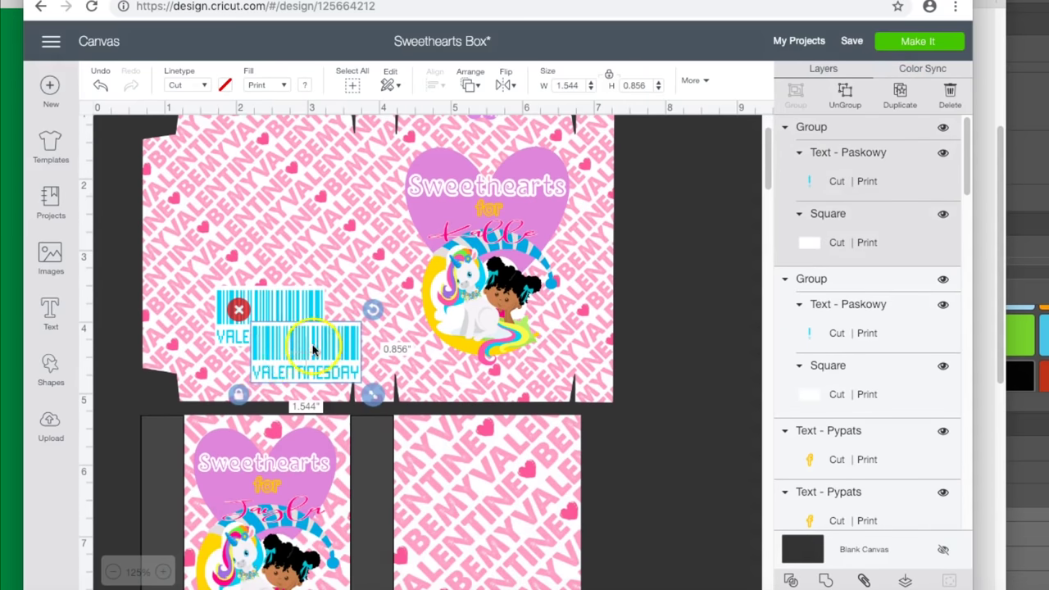
pyautogui.moveTo(295, 328); pyautogui.dragTo(478, 521)
pyautogui.scroll(-2, 478, 520)
pyautogui.moveTo(478, 474); pyautogui.dragTo(481, 536)
# Set the left and middle dark strips to Print fill in lilac #CF93DA.
pyautogui.click(161, 445)
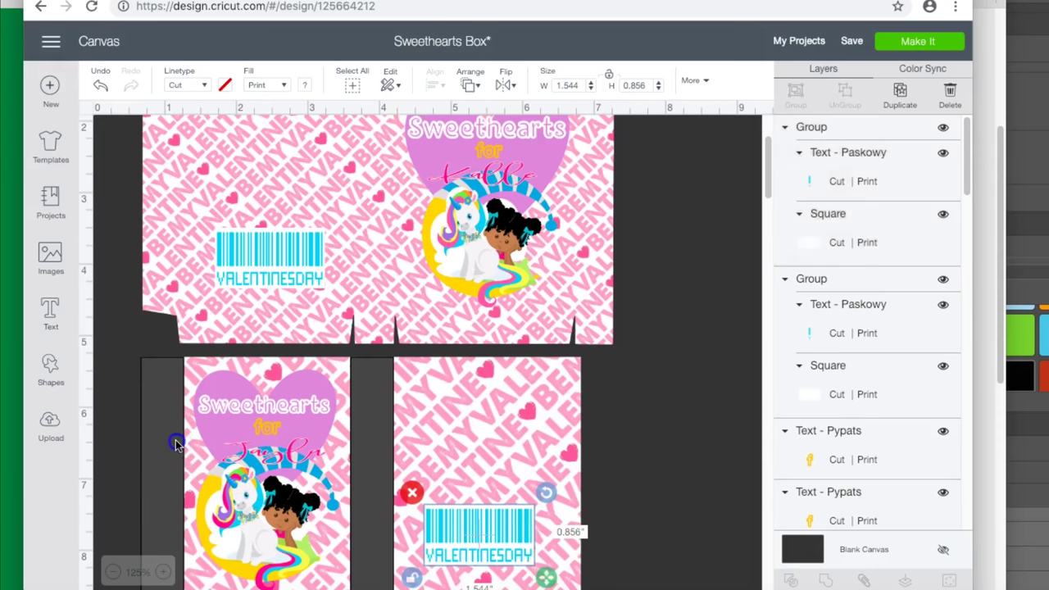
pyautogui.click(261, 84)
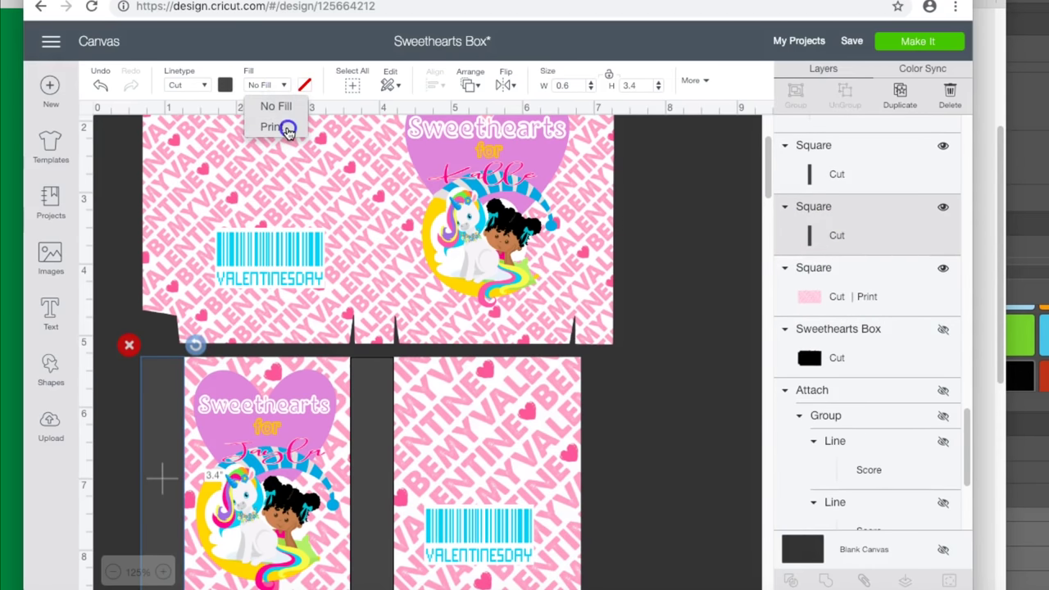
pyautogui.click(283, 124)
pyautogui.click(304, 85)
pyautogui.click(361, 173)
pyautogui.click(363, 533)
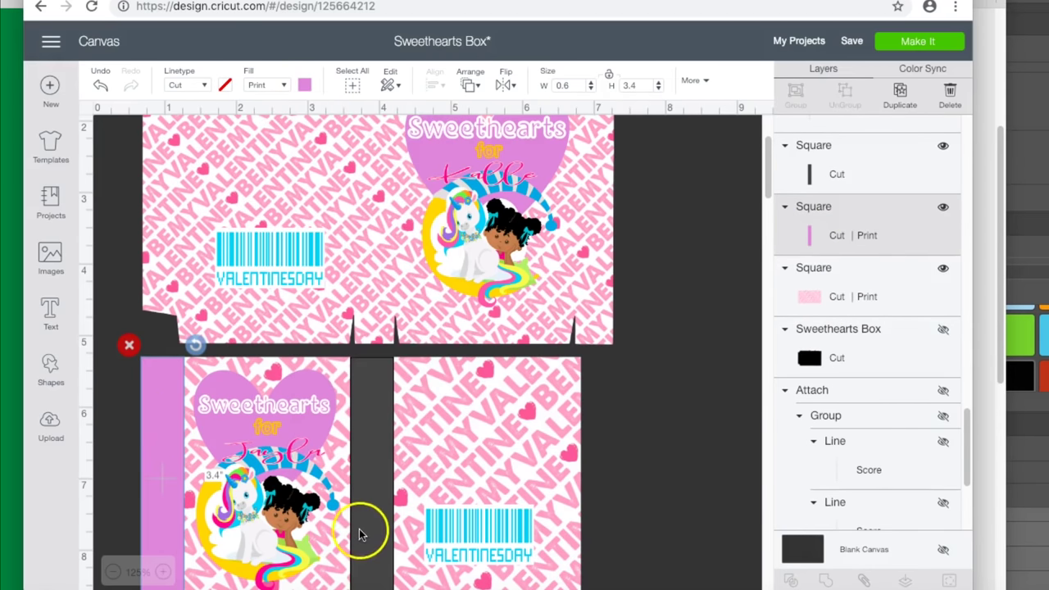
pyautogui.click(281, 86)
pyautogui.click(280, 123)
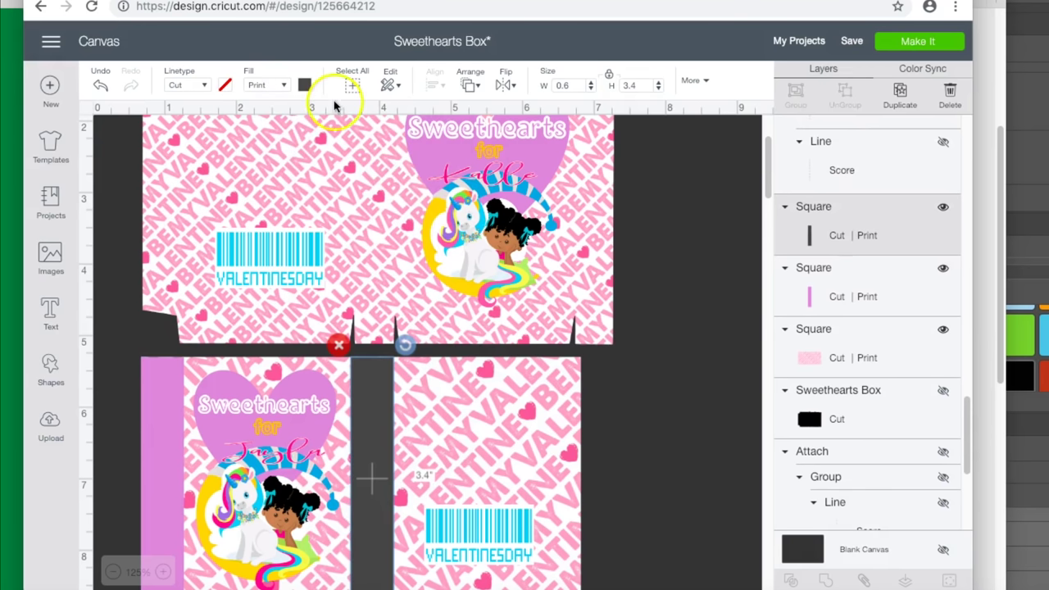
pyautogui.click(306, 85)
pyautogui.click(361, 173)
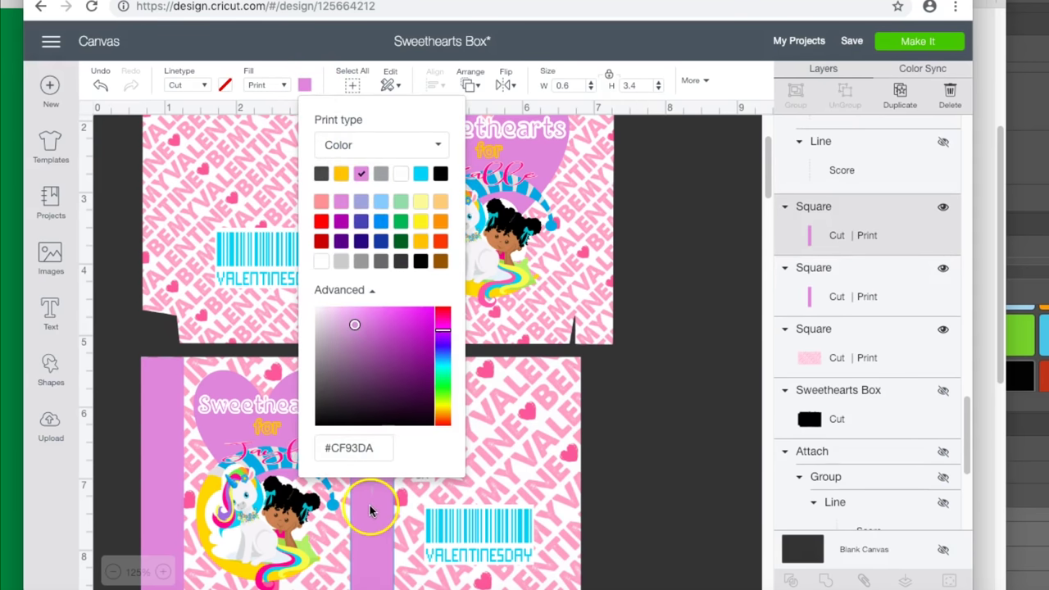
pyautogui.click(370, 509)
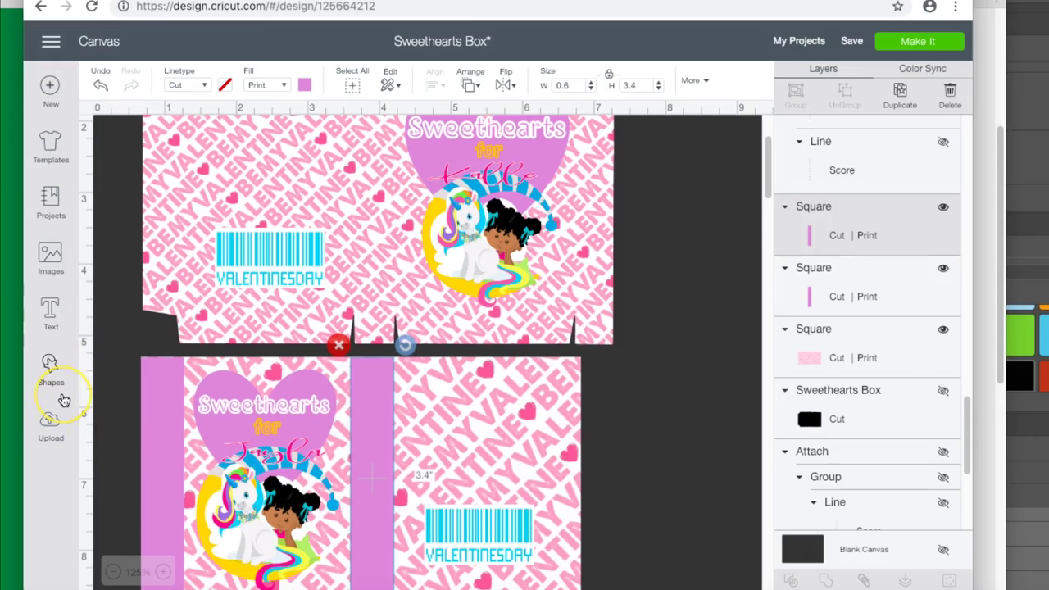
pyautogui.click(50, 366)
# Add a 2.5-inch square at the lower left, and nudge the lilac strip and right barcode rightward.
pyautogui.click(114, 255)
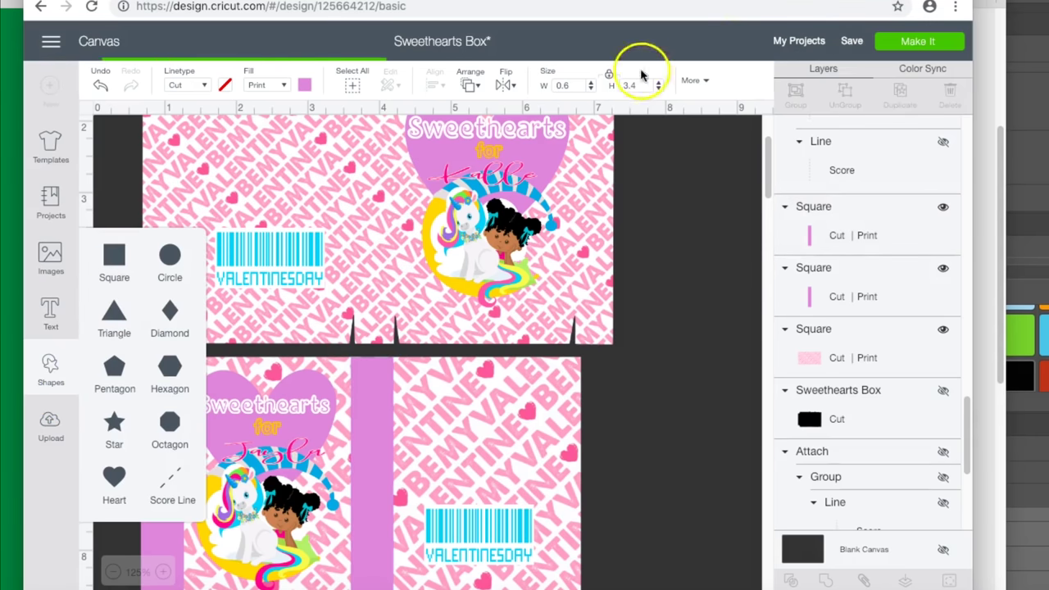
pyautogui.click(584, 85)
pyautogui.write('2.5')
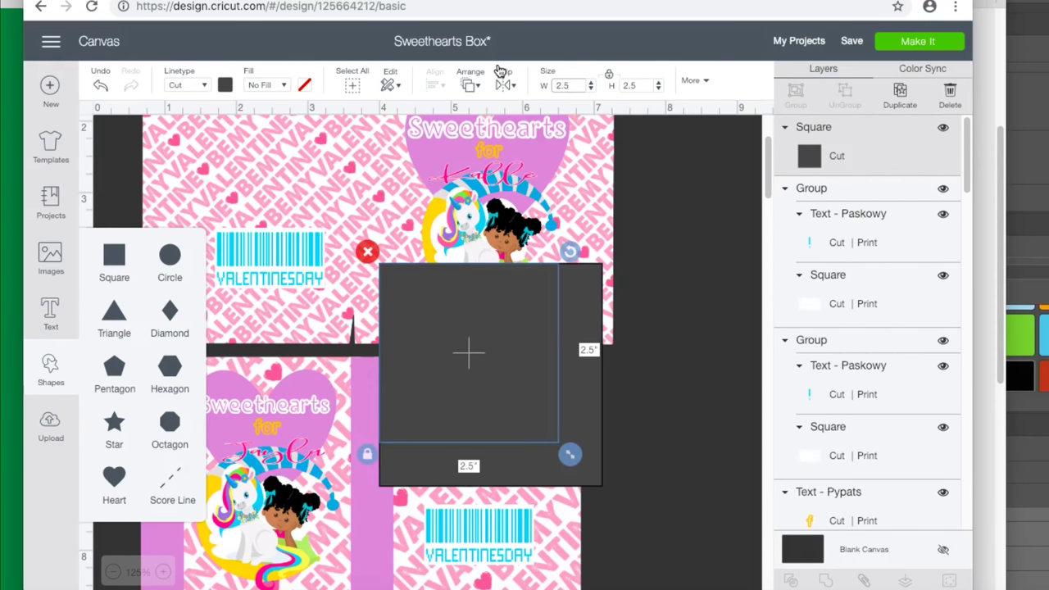
pyautogui.press('Return')
pyautogui.moveTo(475, 335); pyautogui.dragTo(283, 431)
pyautogui.moveTo(390, 491); pyautogui.dragTo(400, 492)
pyautogui.moveTo(463, 537); pyautogui.dragTo(477, 536)
# Delete the dark blank square covering the artwork and marquee-select the lower box panel.
pyautogui.click(325, 495)
pyautogui.press('Delete')
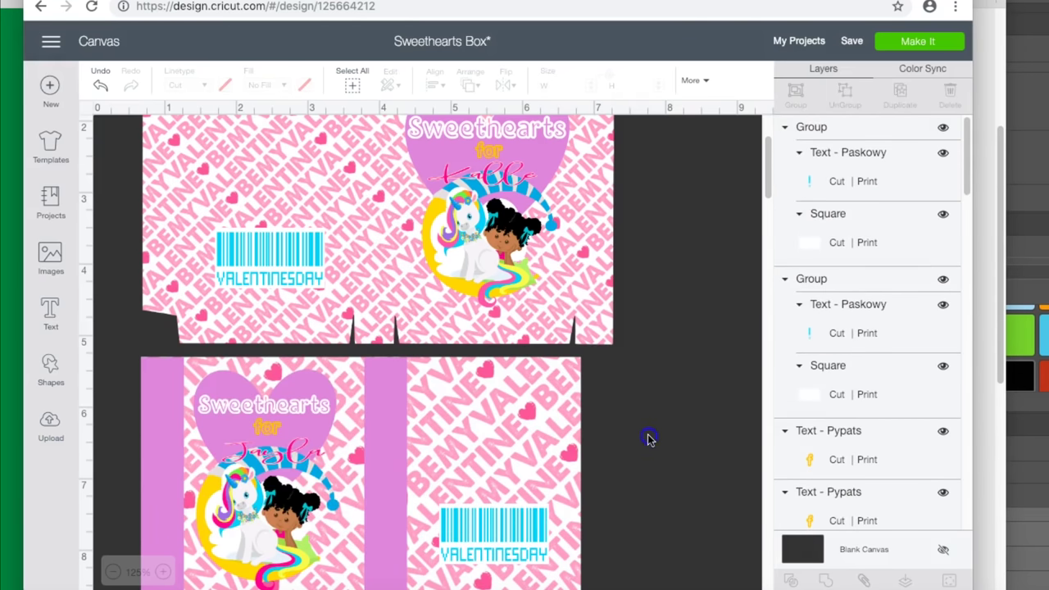
pyautogui.moveTo(659, 538); pyautogui.dragTo(204, 422)
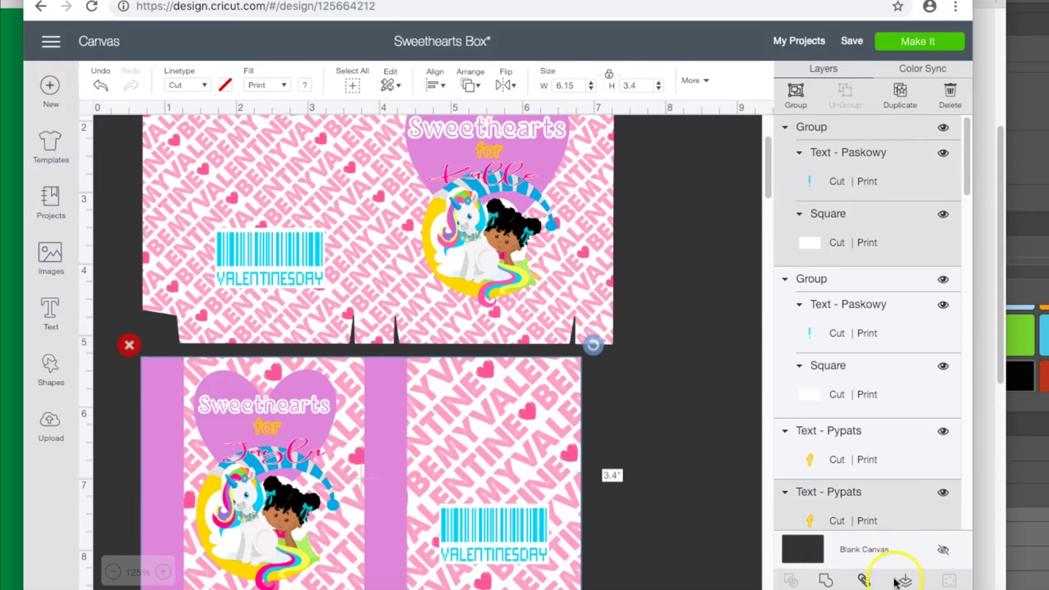
# Flatten the lower panel, then select and flatten the upper box design into one print layer.
pyautogui.click(904, 578)
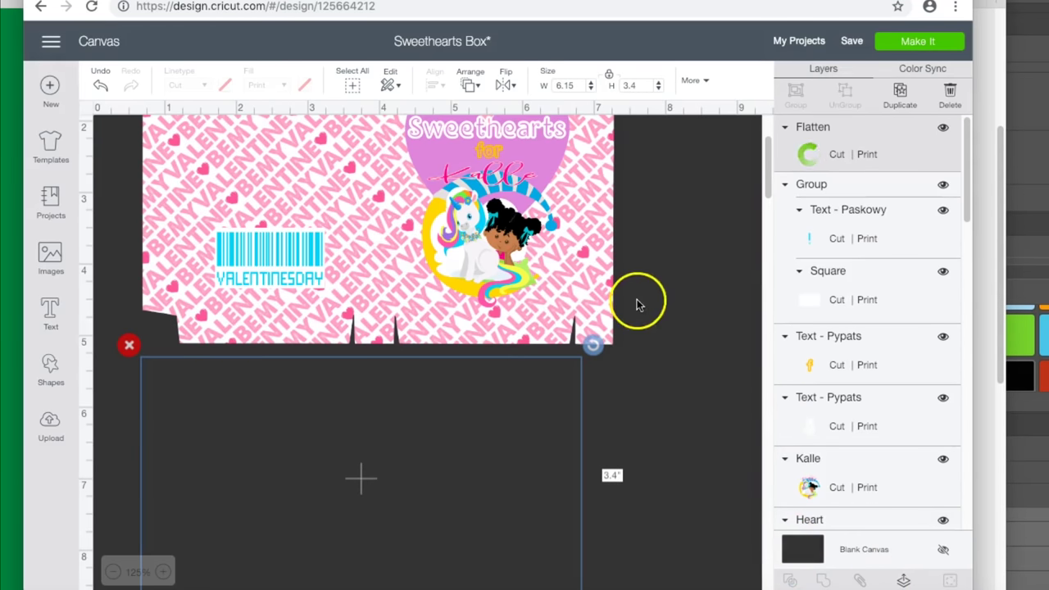
pyautogui.scroll(1, 648, 312)
pyautogui.moveTo(670, 332); pyautogui.dragTo(287, 318)
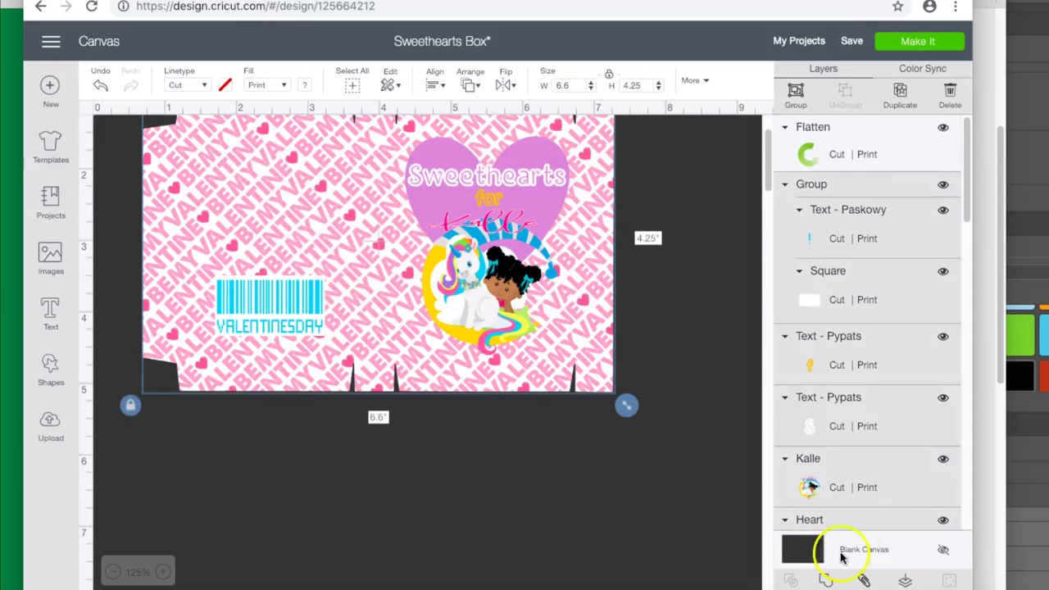
pyautogui.click(903, 578)
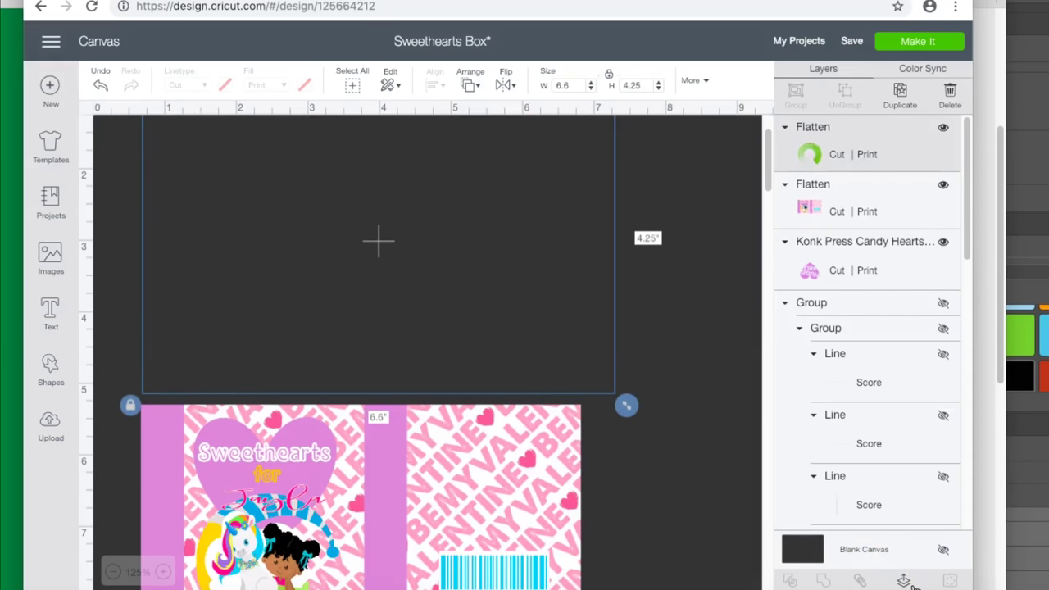
# Show the hidden score lines and delete the duplicate flattened layer.
pyautogui.click(944, 304)
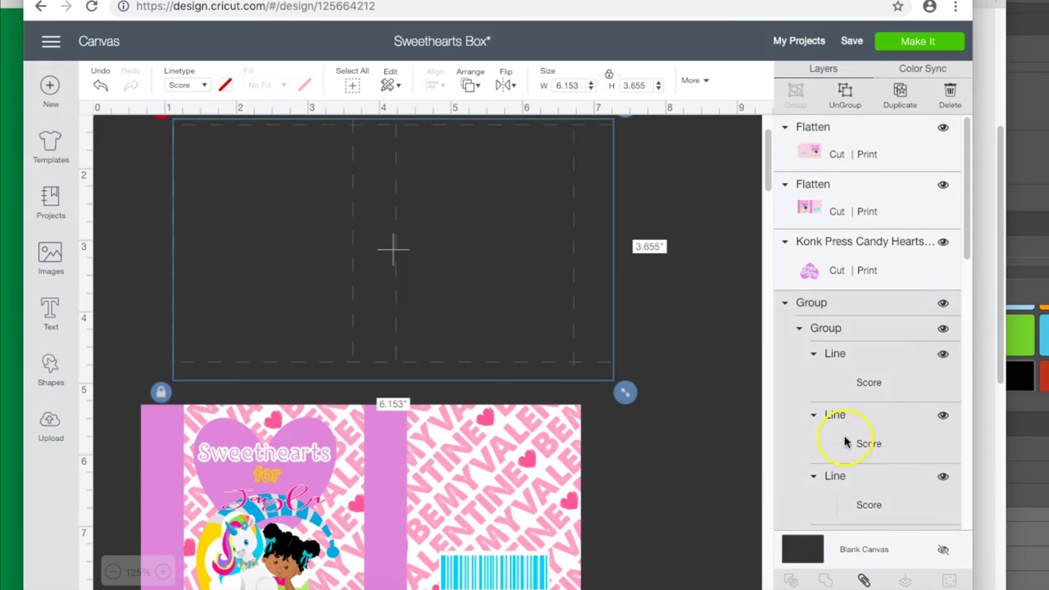
pyautogui.scroll(-5, 845, 442)
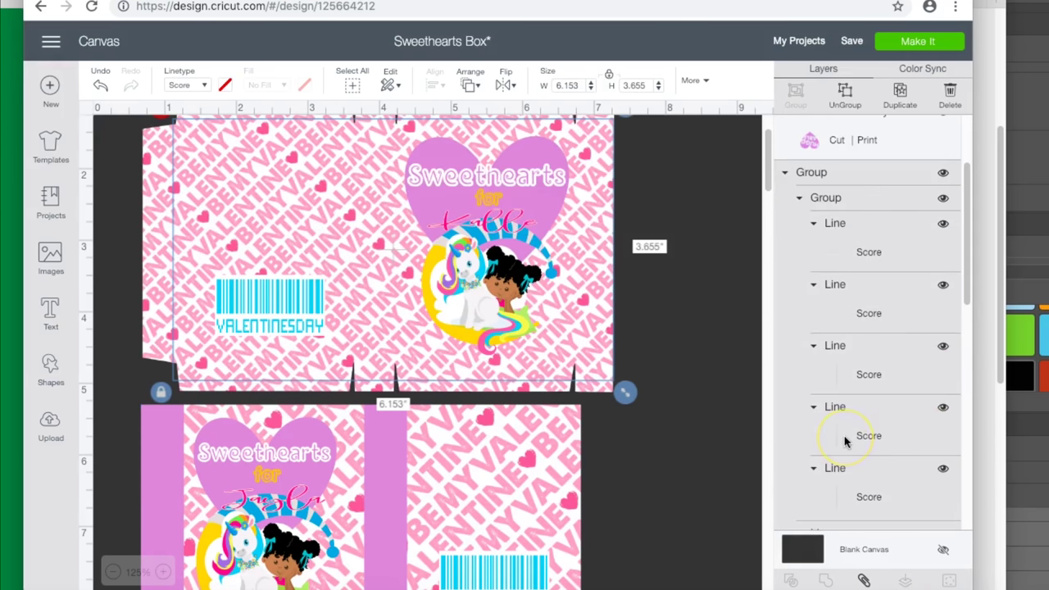
pyautogui.rightClick(508, 332)
pyautogui.click(566, 351)
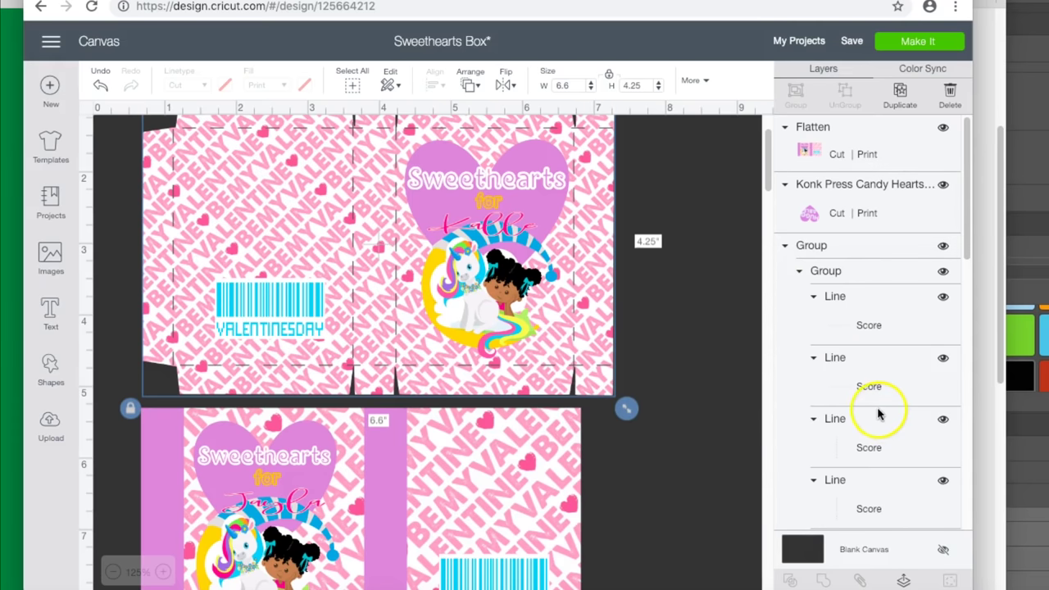
# Unhide the score-line group and marquee-select the lower box design with its score lines.
pyautogui.scroll(-5, 876, 413)
pyautogui.scroll(-3, 876, 414)
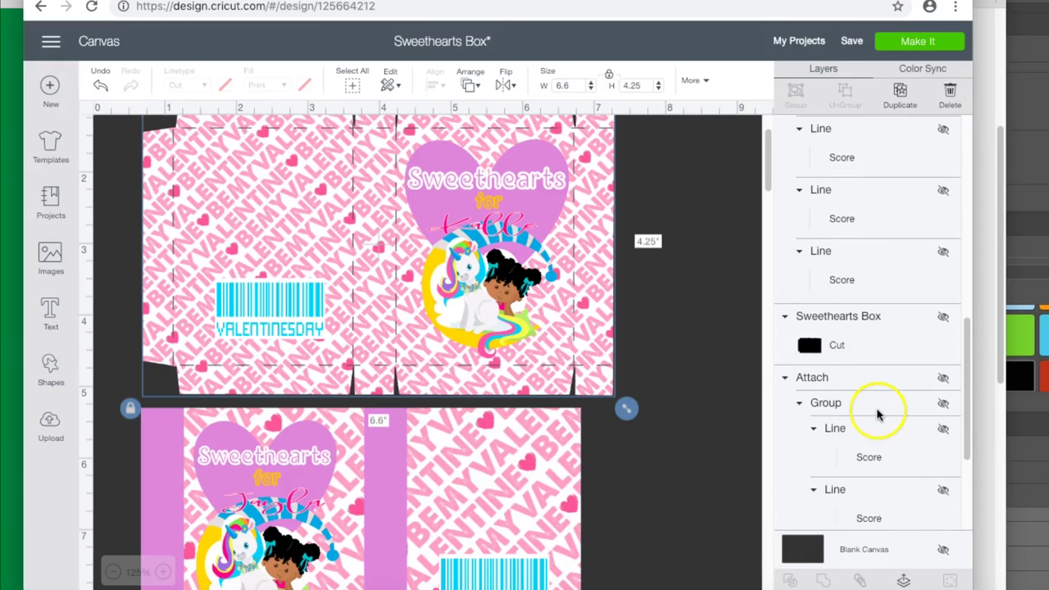
pyautogui.click(943, 380)
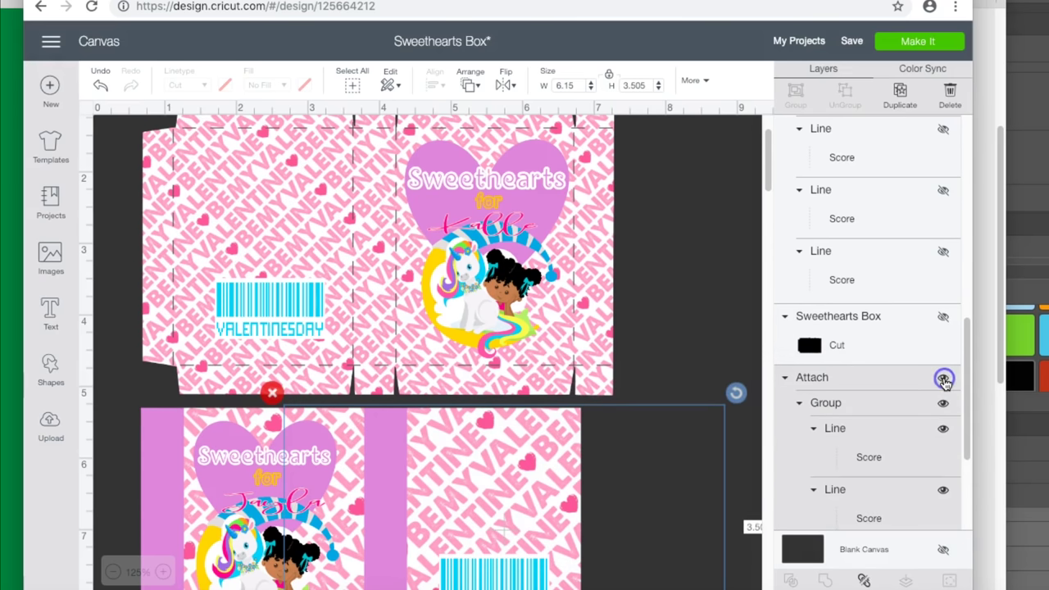
pyautogui.click(943, 381)
pyautogui.scroll(-4, 880, 421)
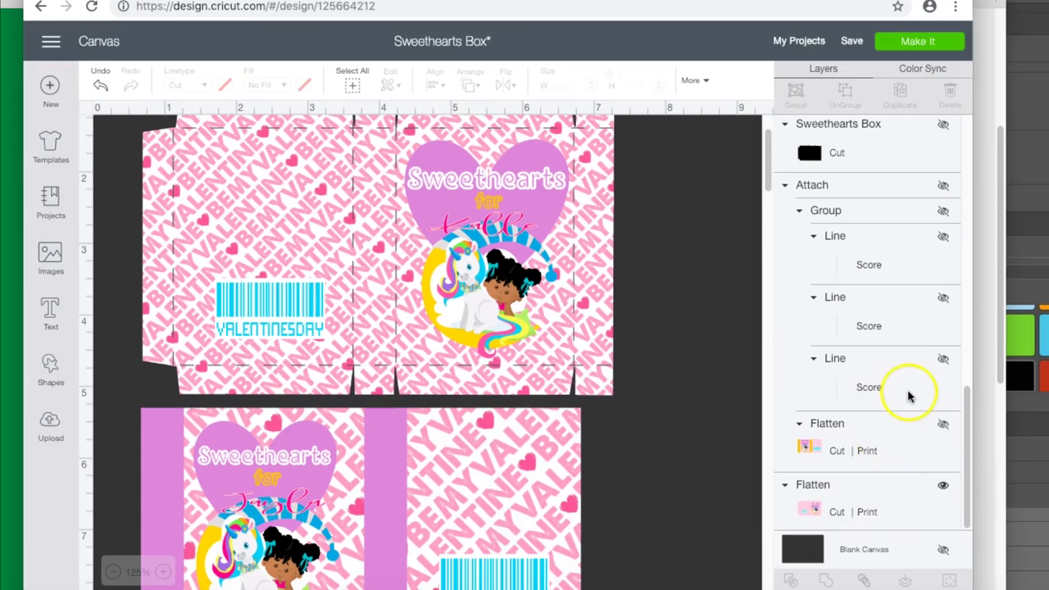
pyautogui.scroll(5, 867, 237)
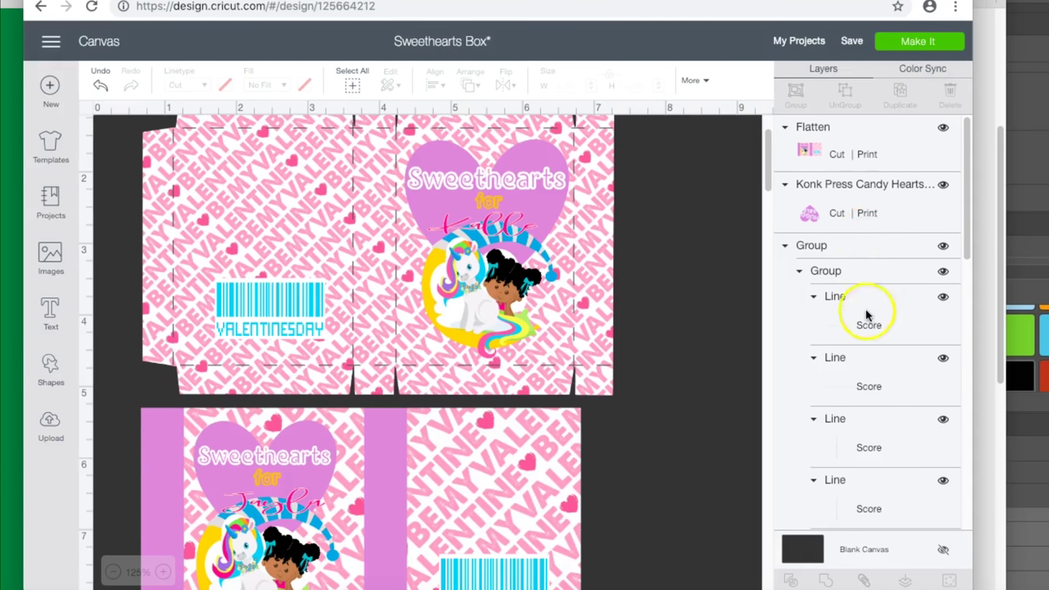
pyautogui.scroll(-5, 867, 315)
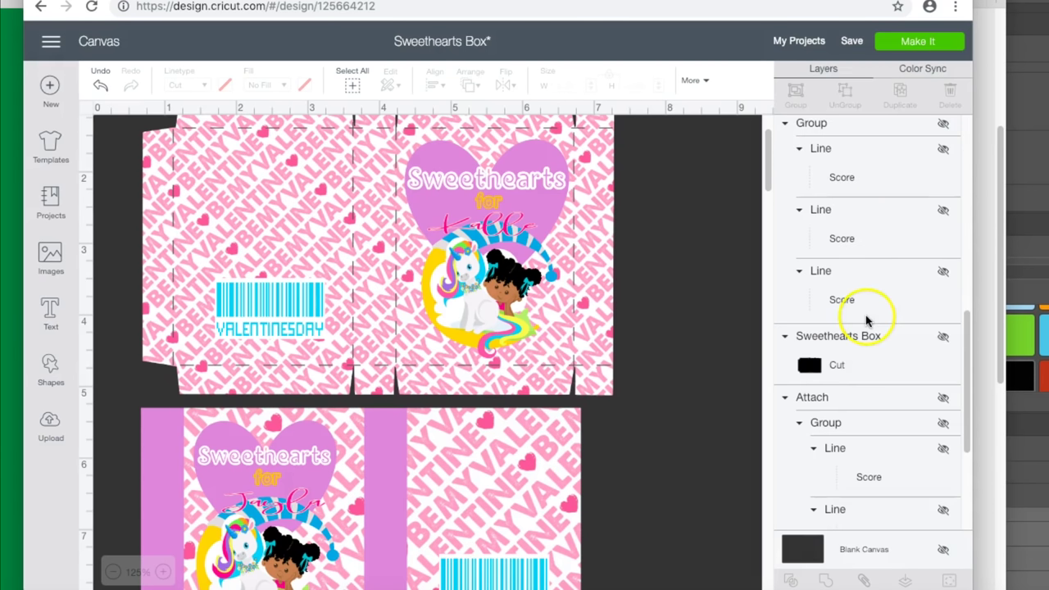
pyautogui.click(943, 125)
pyautogui.scroll(-3, 361, 443)
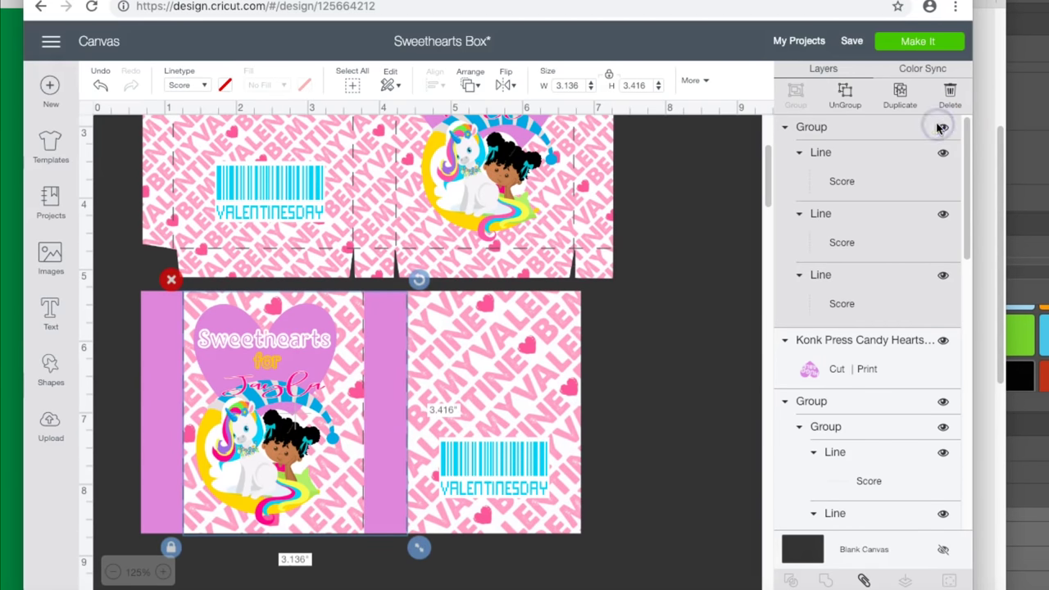
pyautogui.click(703, 459)
pyautogui.moveTo(691, 469); pyautogui.dragTo(96, 398)
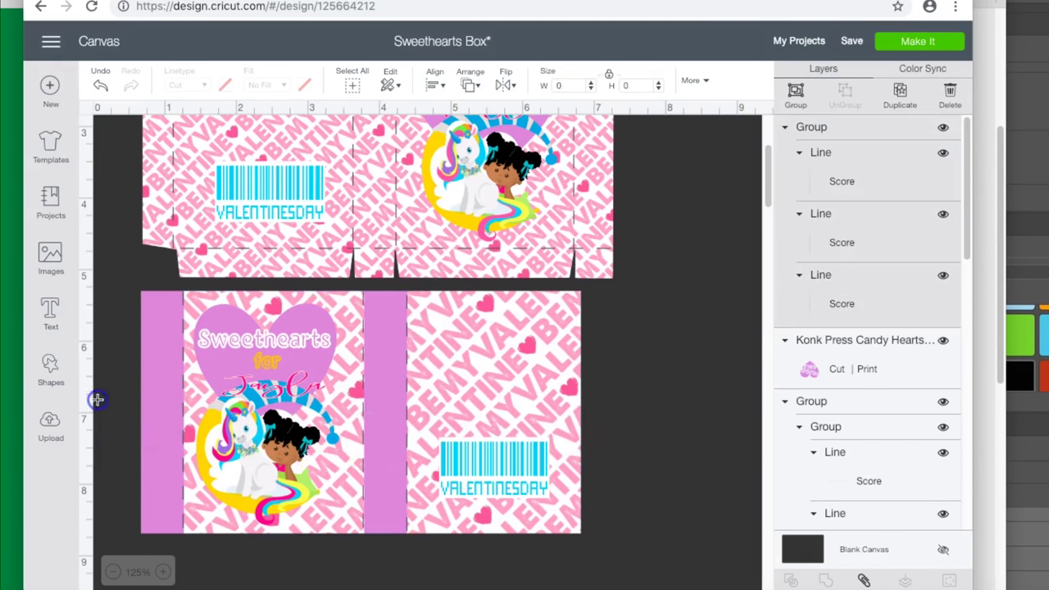
# Flatten the lower box with its score lines, then select and flatten the whole upper box design.
pyautogui.click(860, 579)
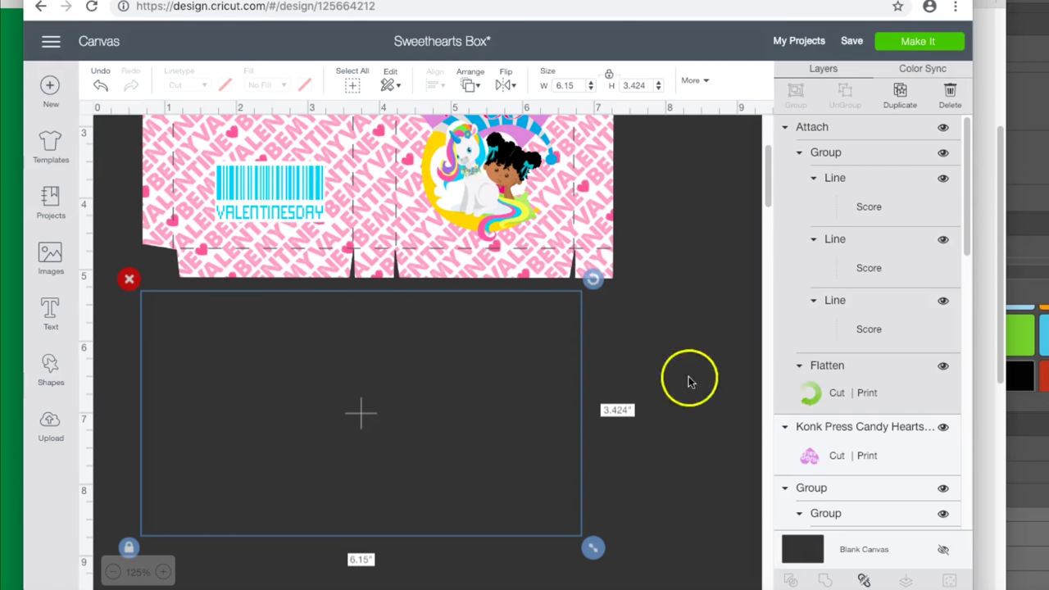
pyautogui.scroll(3, 658, 295)
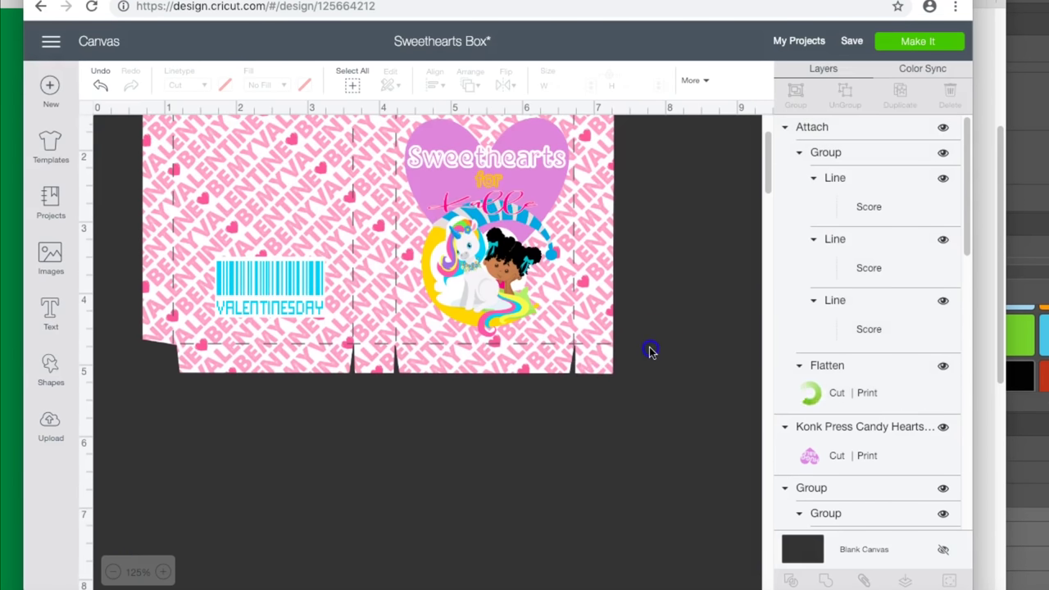
pyautogui.moveTo(651, 349); pyautogui.dragTo(252, 191)
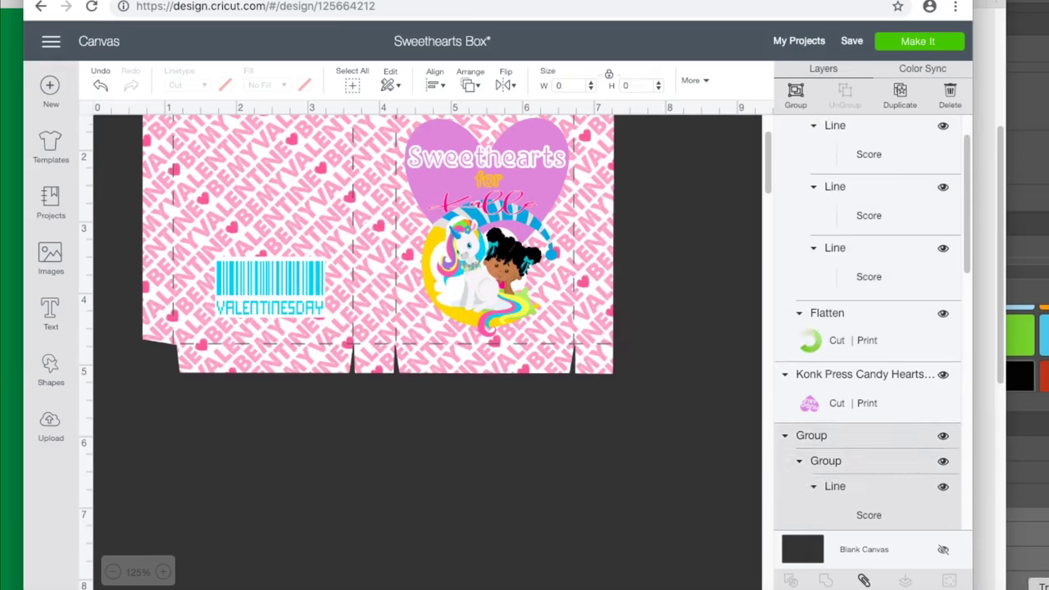
pyautogui.click(867, 580)
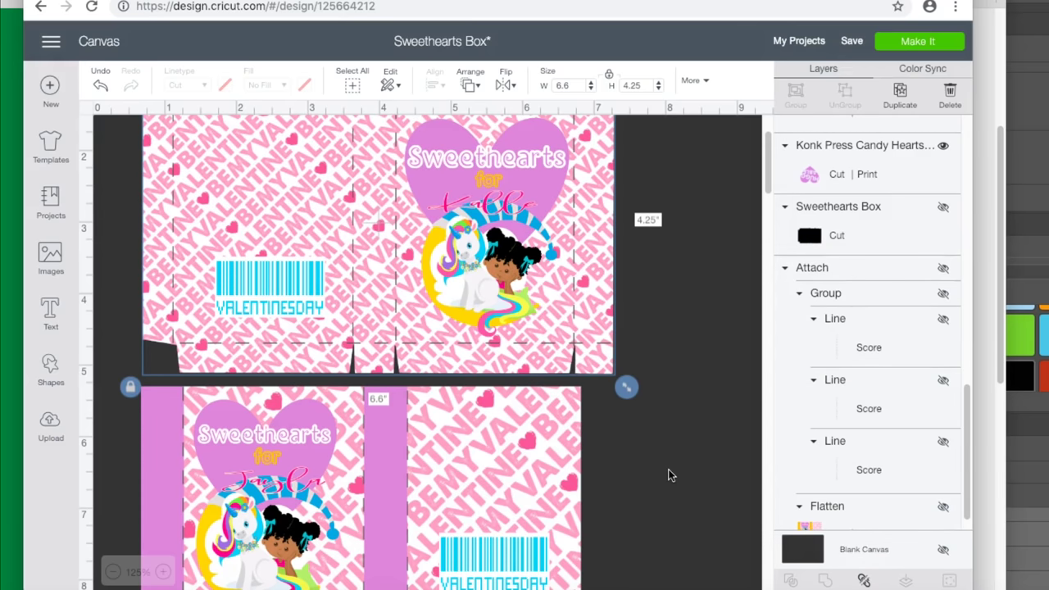
pyautogui.scroll(3, 668, 476)
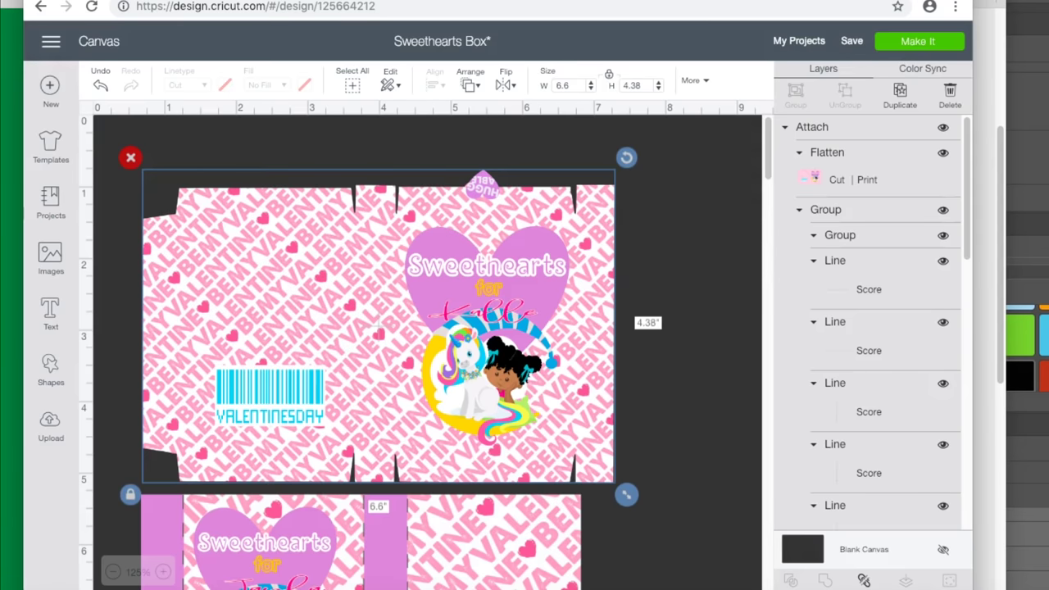
pyautogui.scroll(-2, 426, 352)
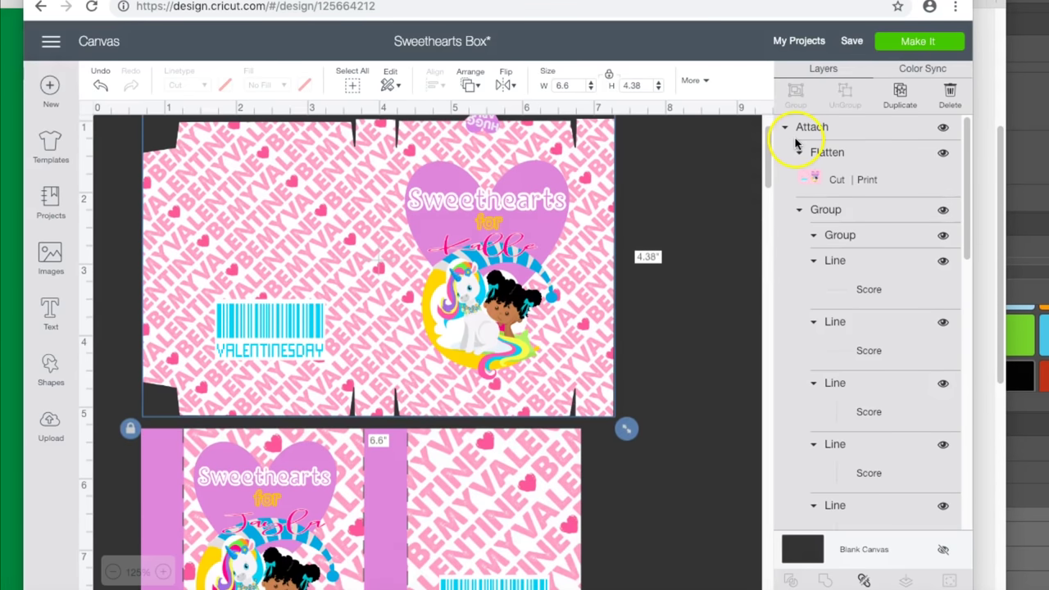
# Send the Sweethearts Box to Make It, review the 8.5 × 11 Letter mat, and continue.
pyautogui.click(919, 45)
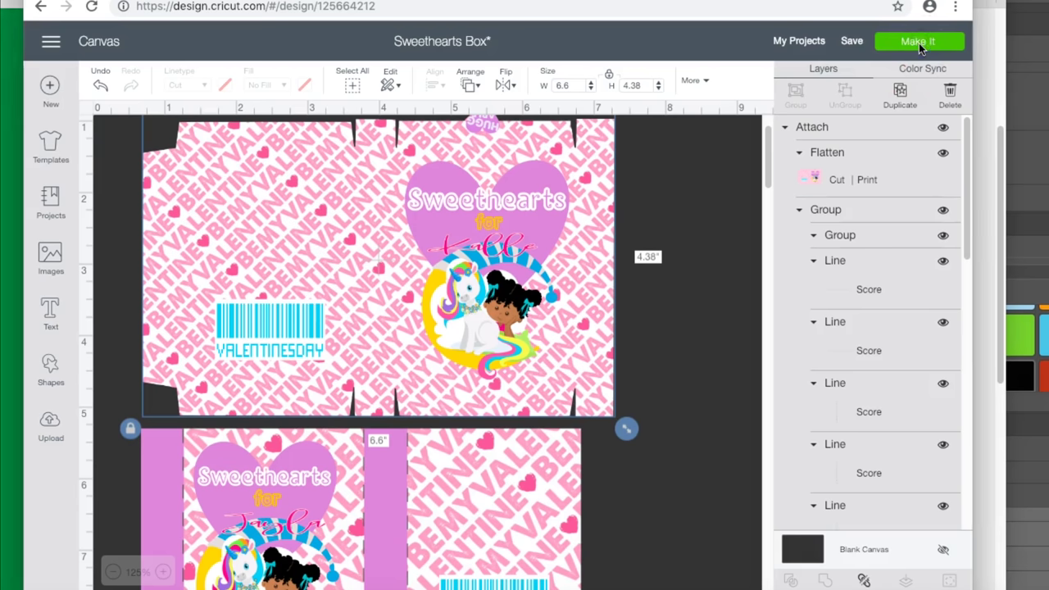
pyautogui.click(918, 43)
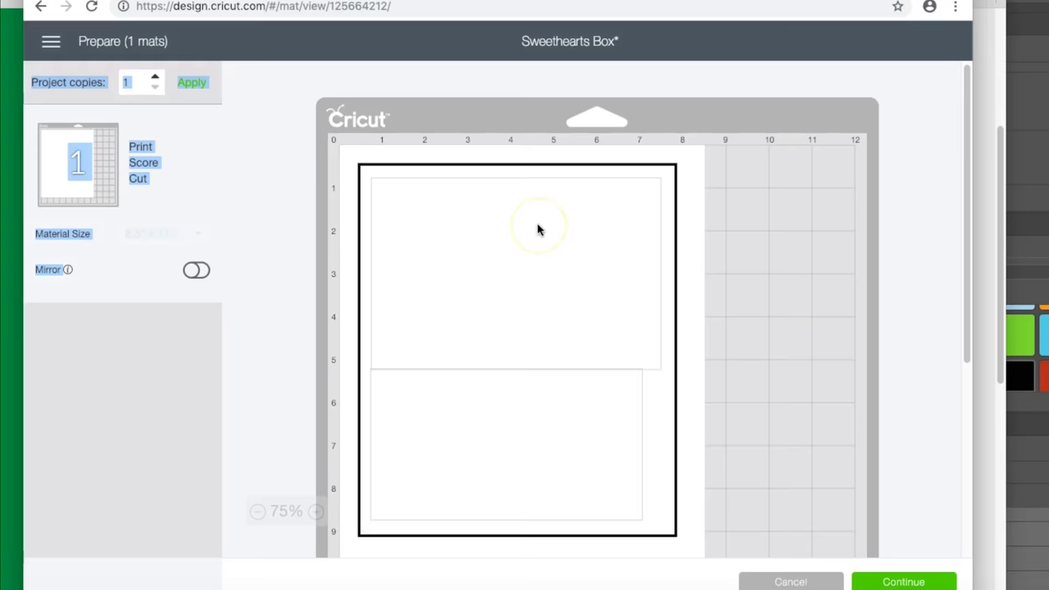
pyautogui.scroll(-1, 537, 230)
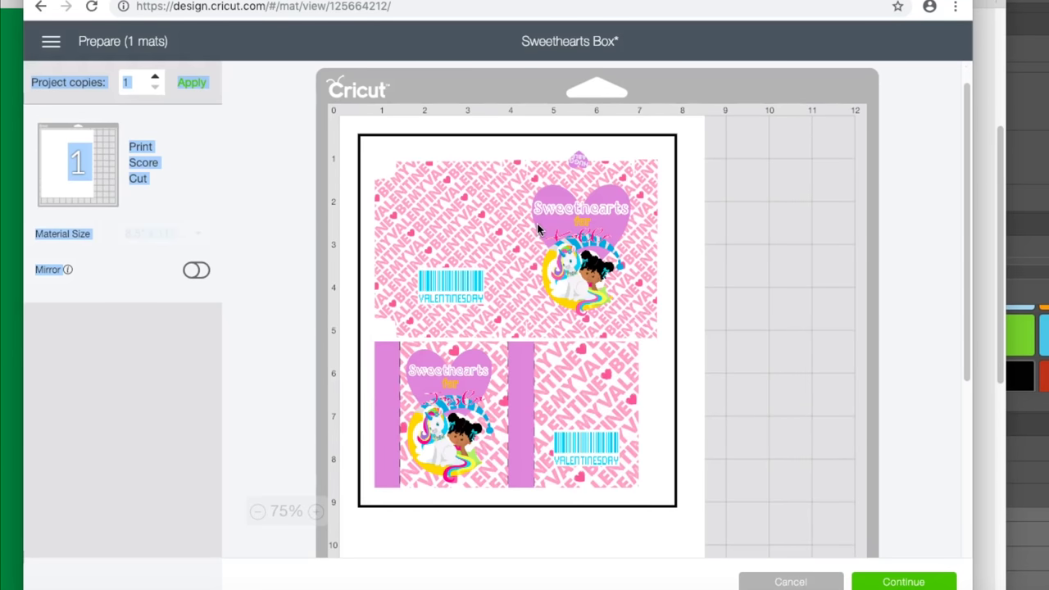
pyautogui.click(892, 582)
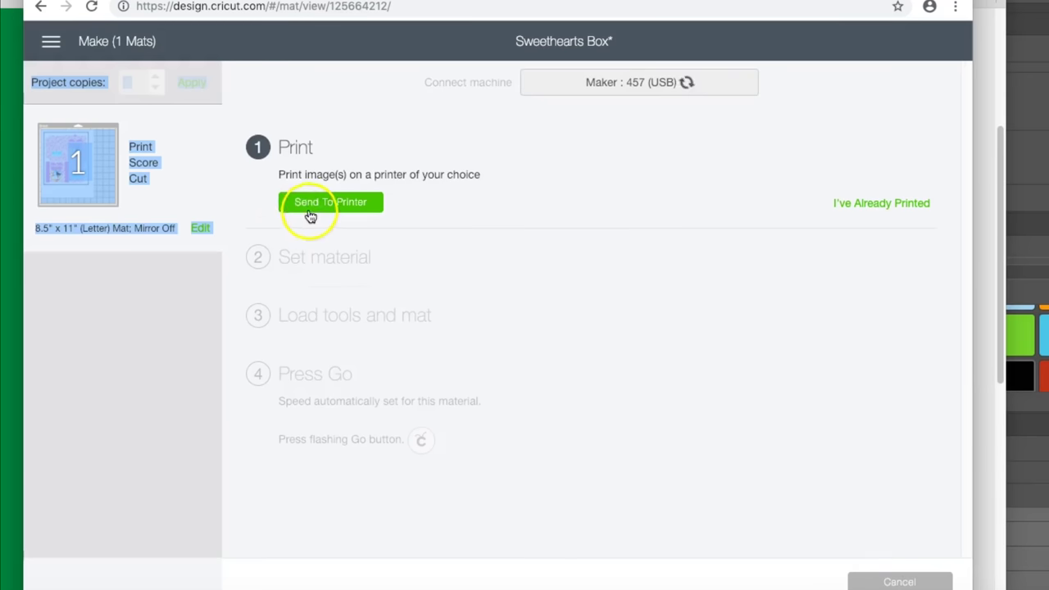
# Print the box sheet and set the material to Medium Cardstock – 80 lb.
pyautogui.click(310, 204)
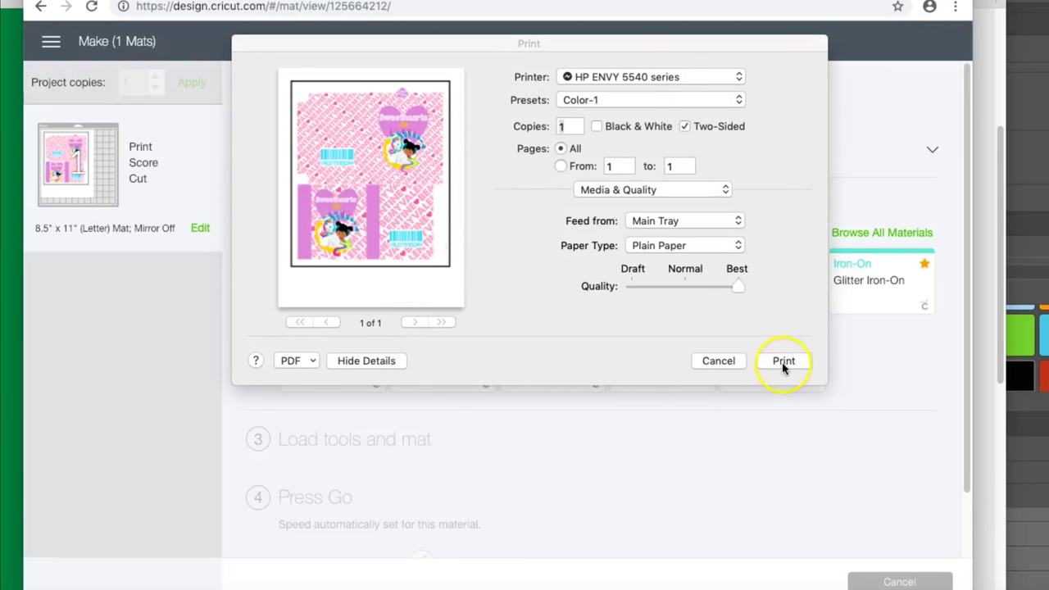
pyautogui.click(784, 362)
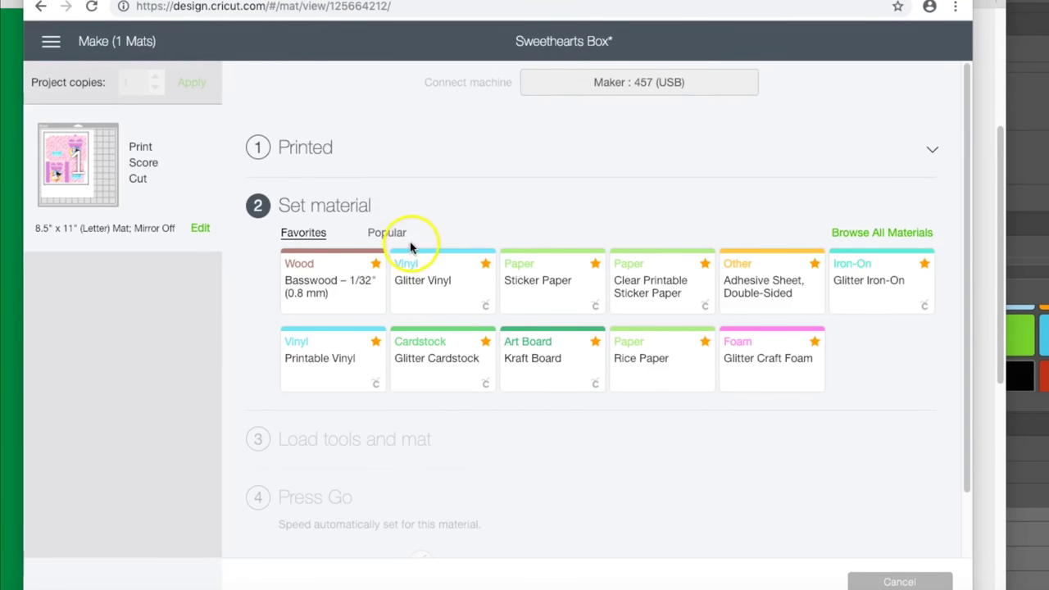
pyautogui.click(387, 235)
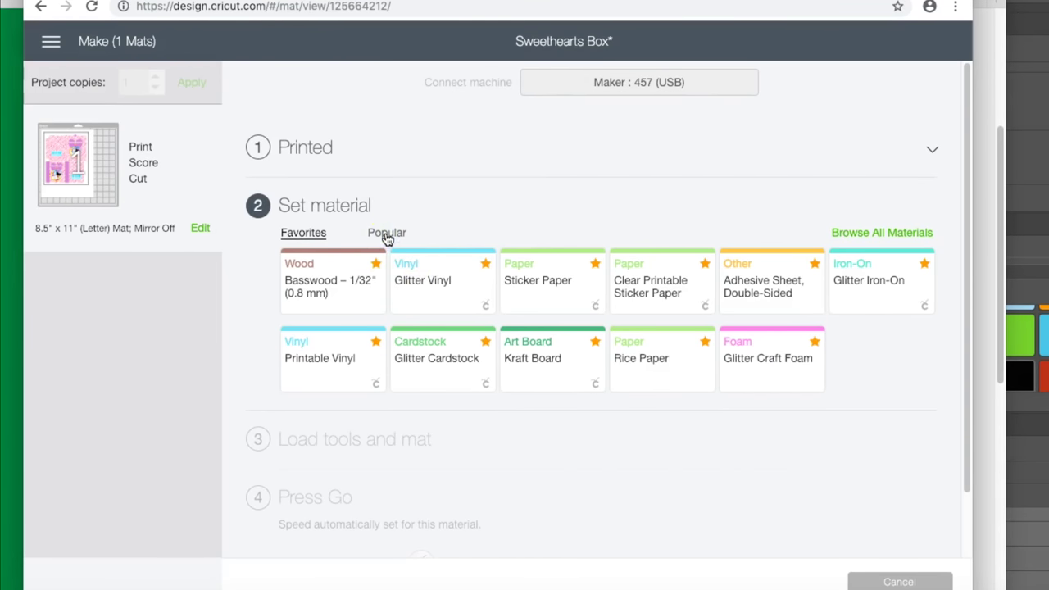
pyautogui.click(380, 235)
pyautogui.click(328, 286)
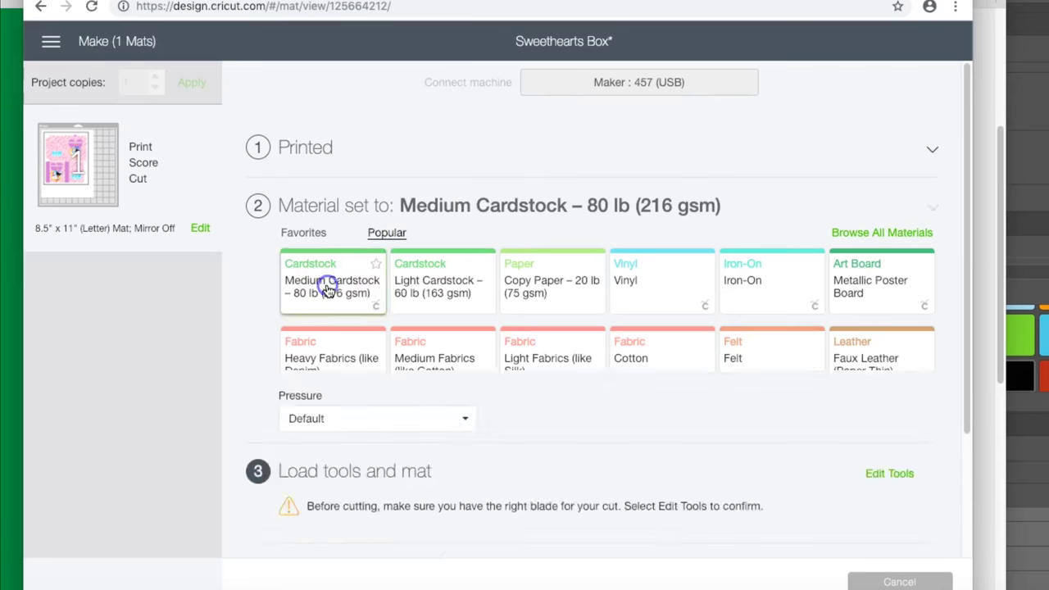
# Switch the scoring tool to the Scoring Stylus and confirm.
pyautogui.click(886, 332)
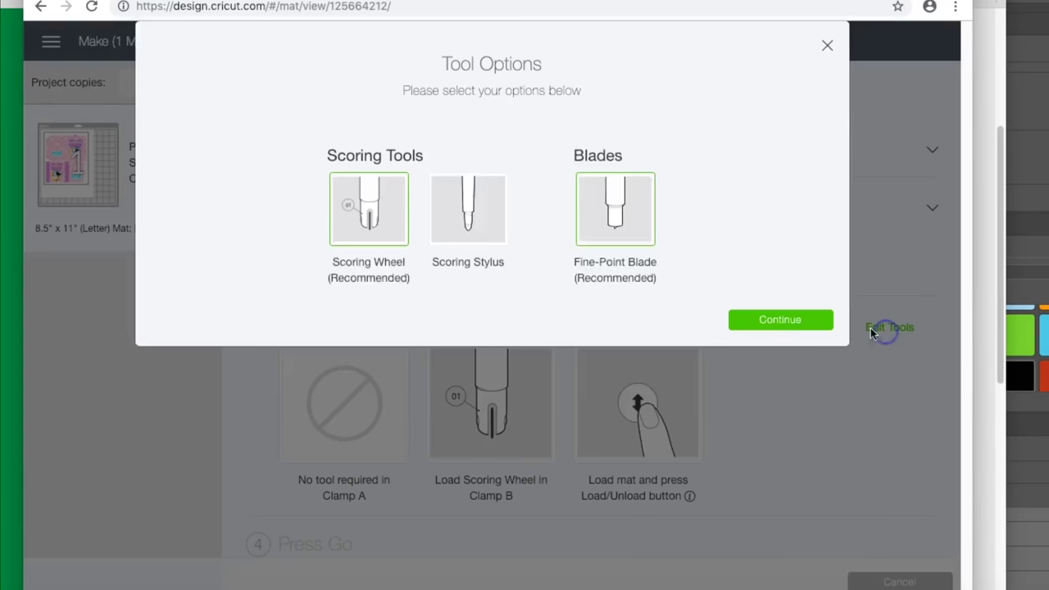
pyautogui.click(461, 228)
pyautogui.click(777, 344)
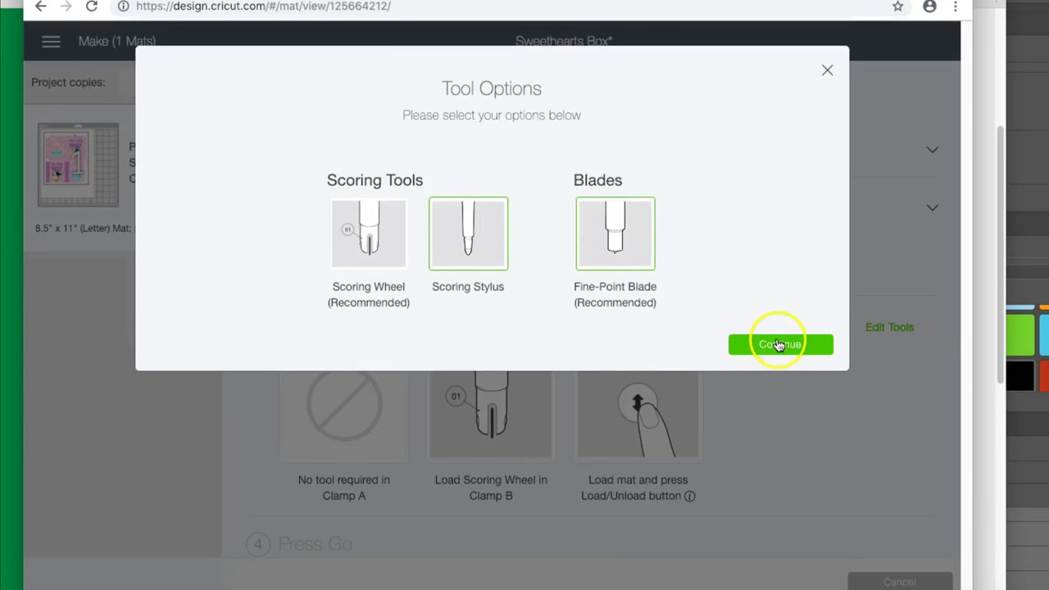